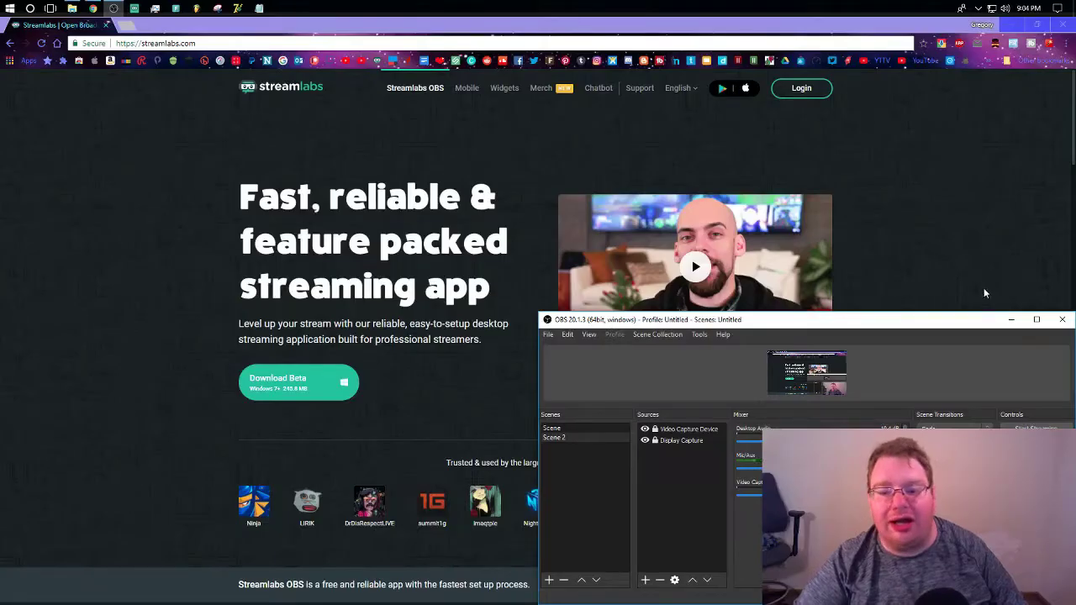
Bring the Chrome window with the streamlabs.com homepage in front of OBS.
click(985, 293)
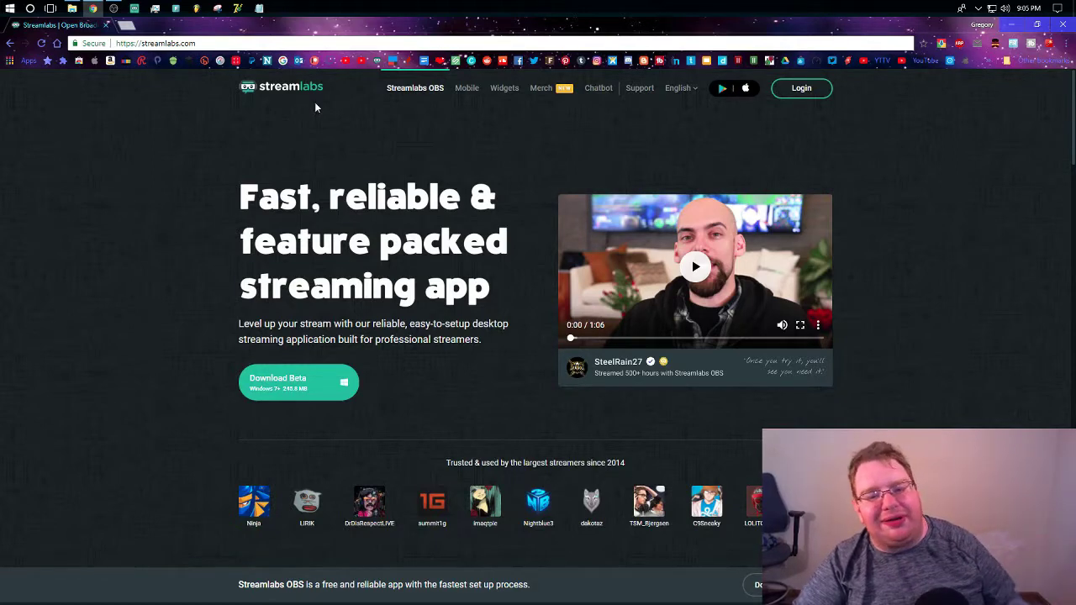
Log in to streamlabs.com with Twitch, opening the dashboard with the July 13th, 2018 broadcast stats.
click(804, 93)
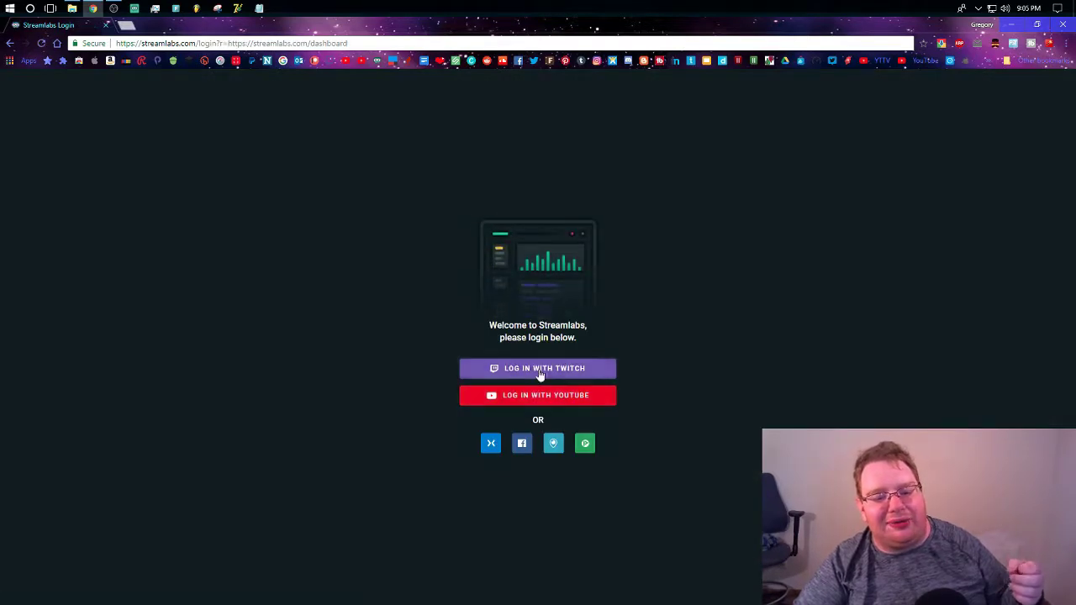
click(540, 376)
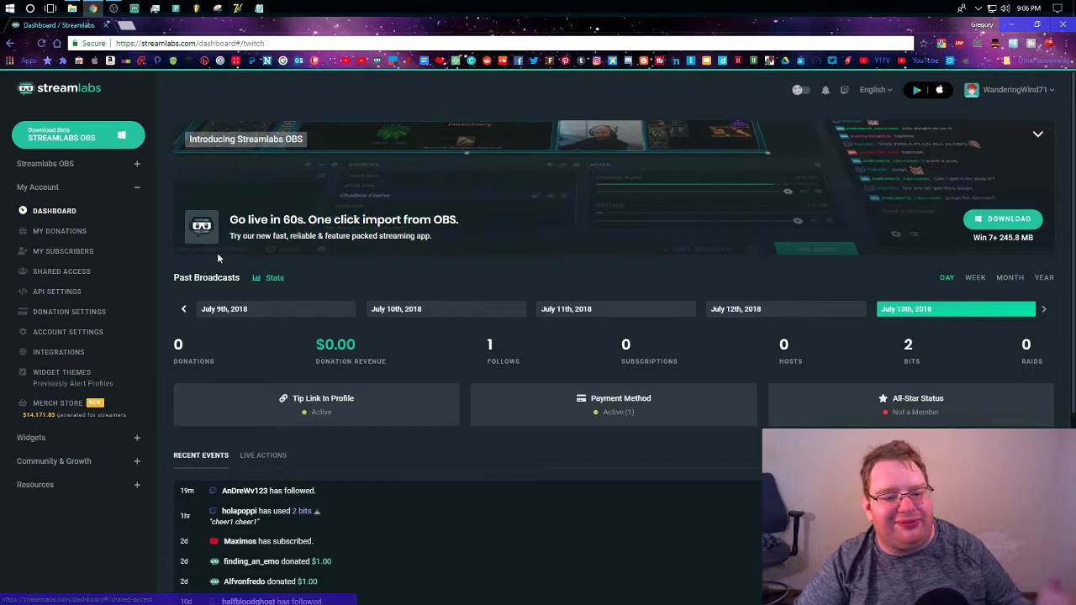
Launch Streamlabs OBS, minimize Chrome, and bring the Streamlabs OBS Editor in front of OBS Studio.
click(115, 12)
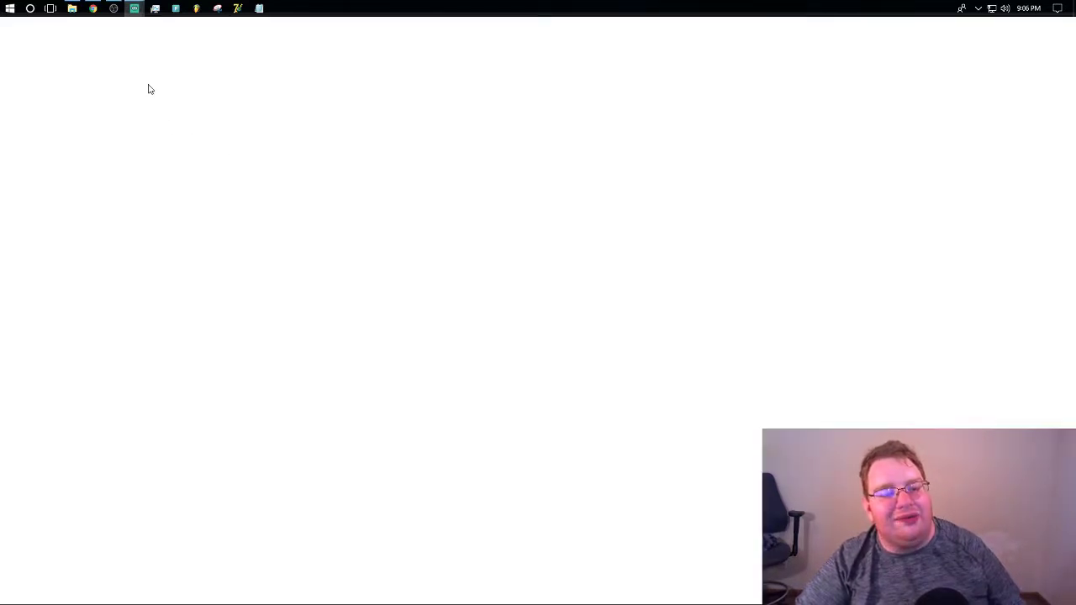
click(97, 12)
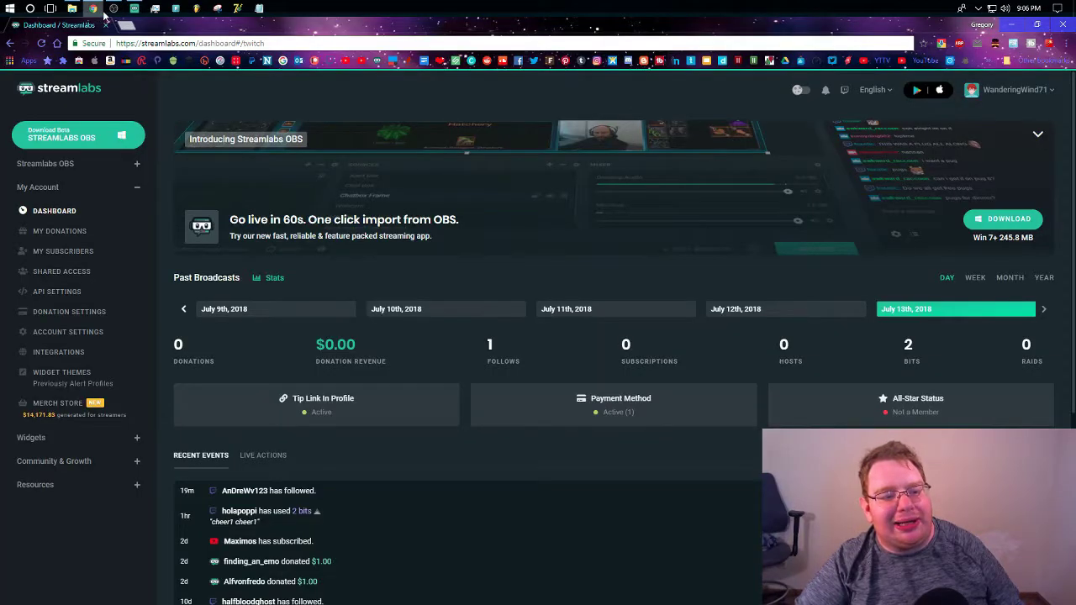
click(105, 25)
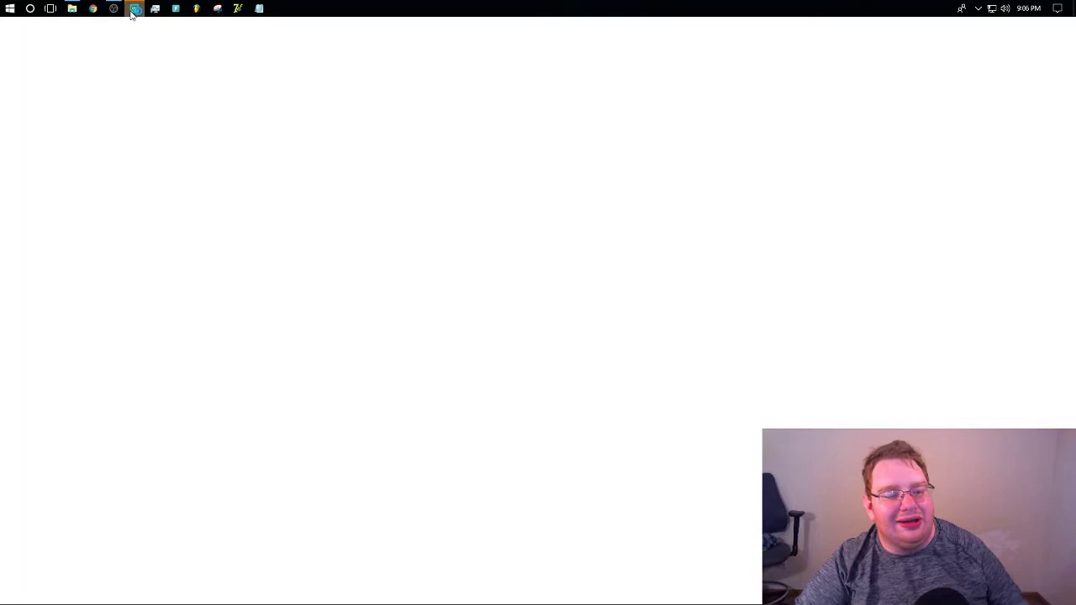
mouse_move(132, 12)
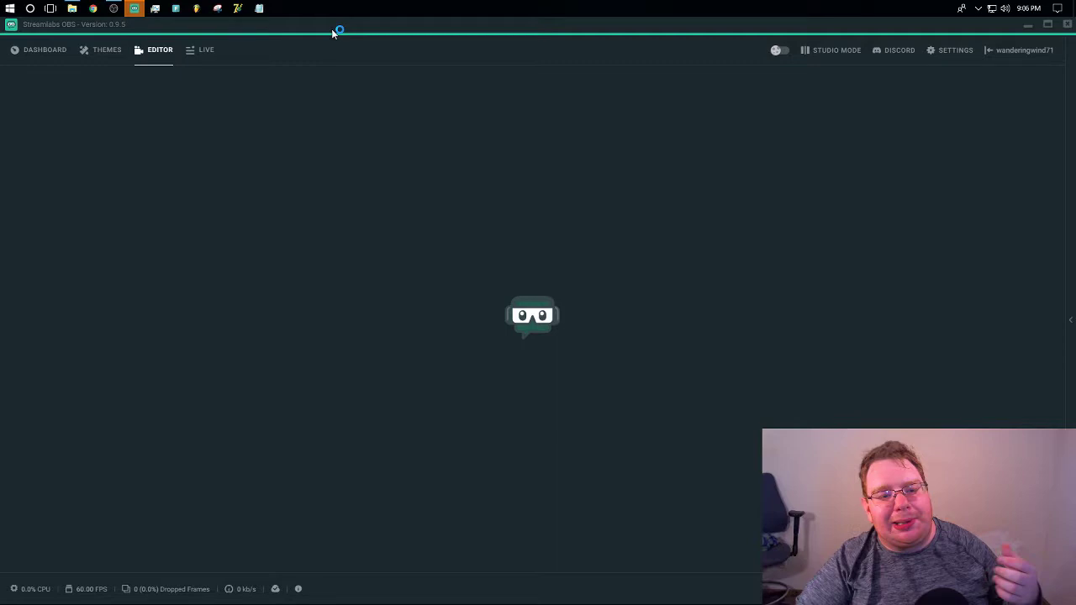
click(114, 9)
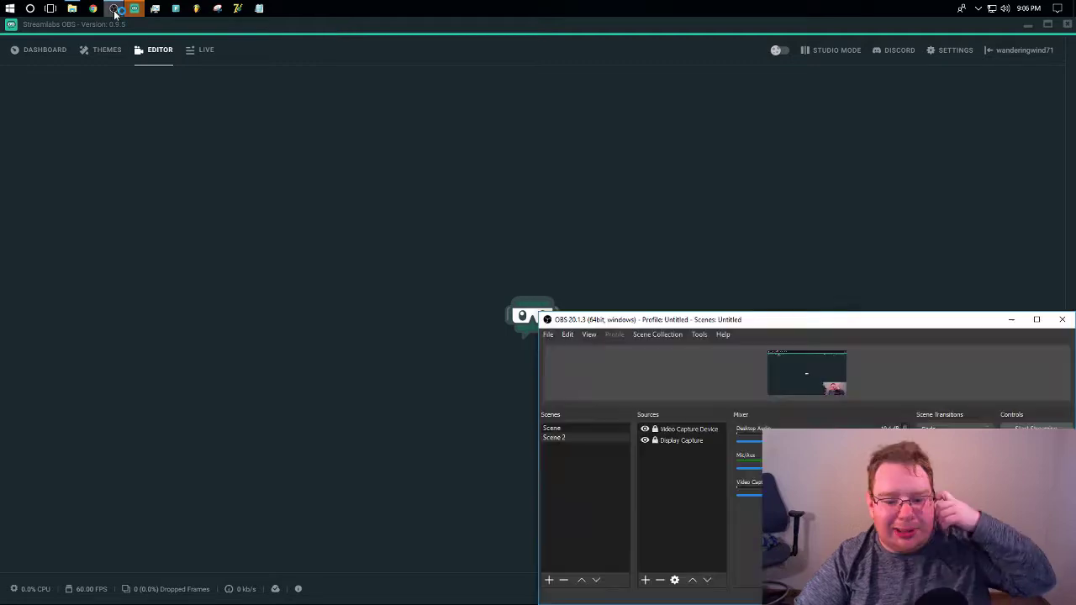
click(134, 10)
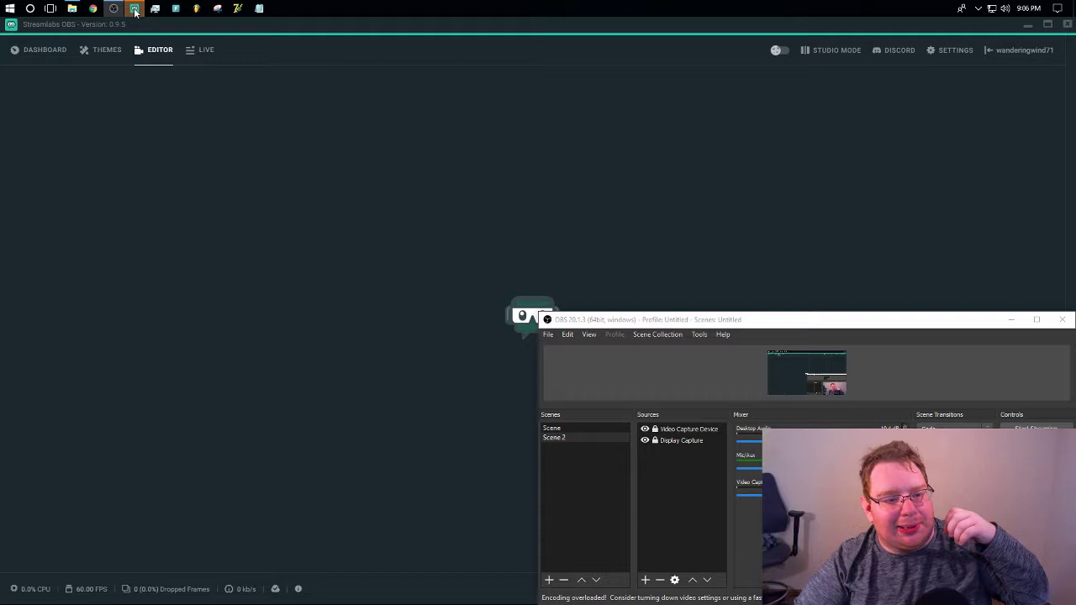
click(135, 12)
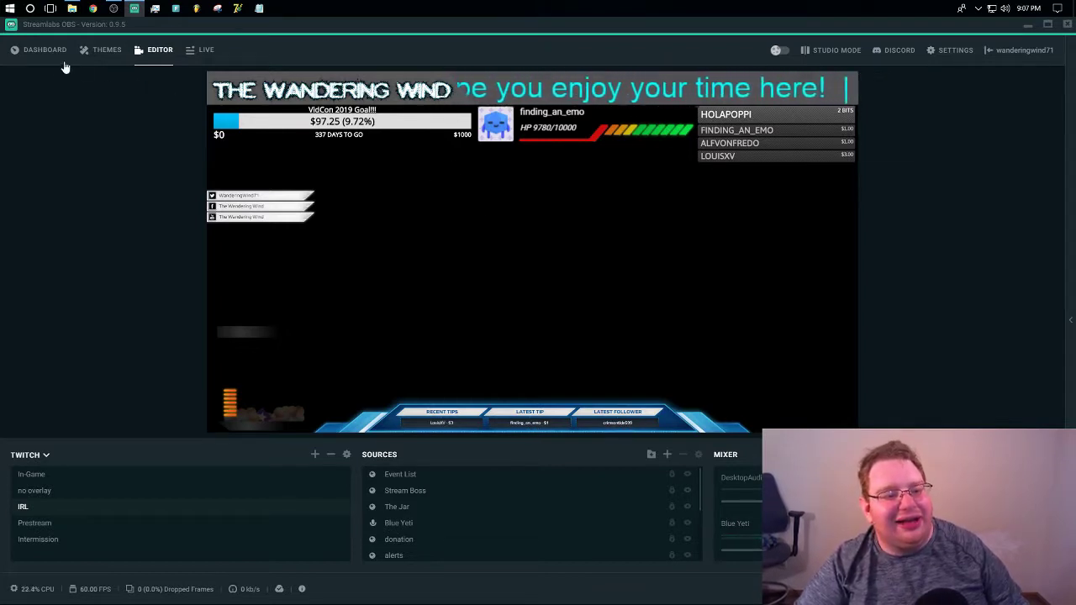
Show the Streamlabs OBS DASHBOARD with recent follows, bits, a subscription and donations.
click(33, 52)
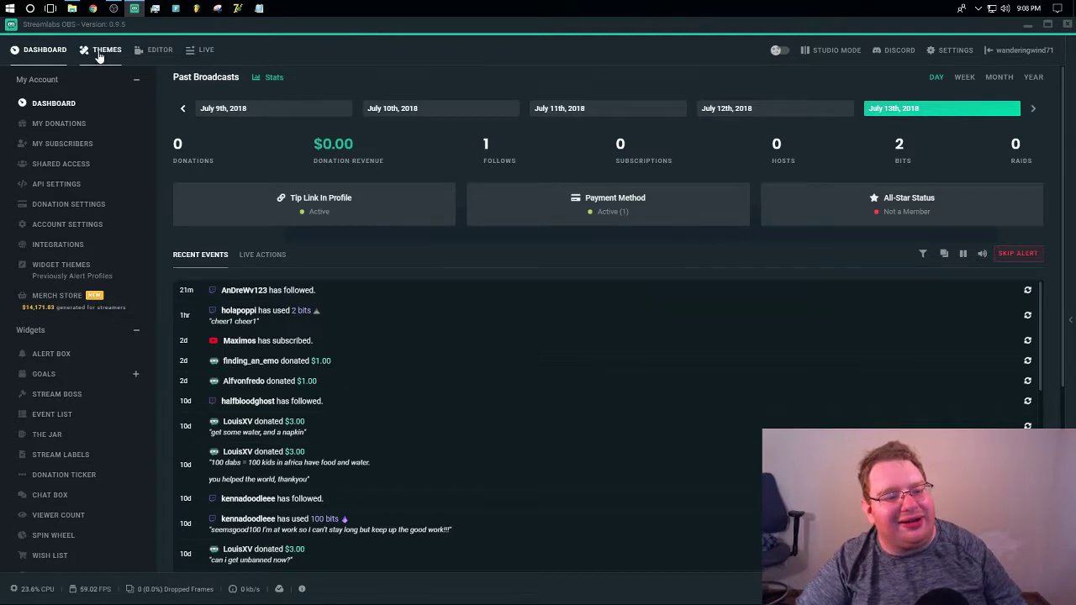
Browse page 1 of the THEMES gallery (Neon Rave, Desolate, Pulse Ultimate), dismissing a notification.
click(100, 52)
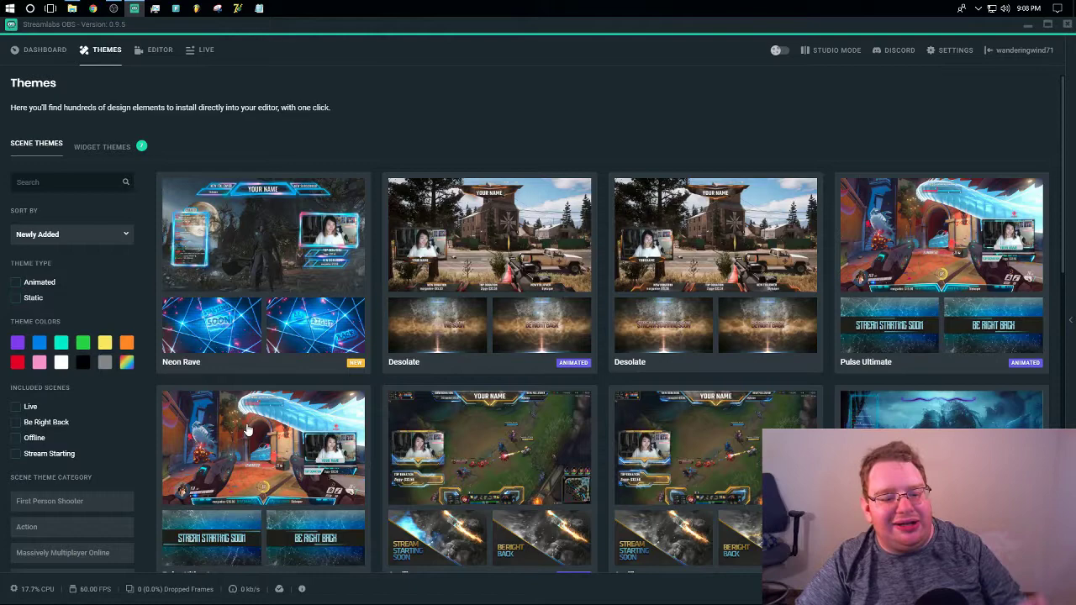
scroll(248, 429, down, 1)
scroll(130, 396, down, 4)
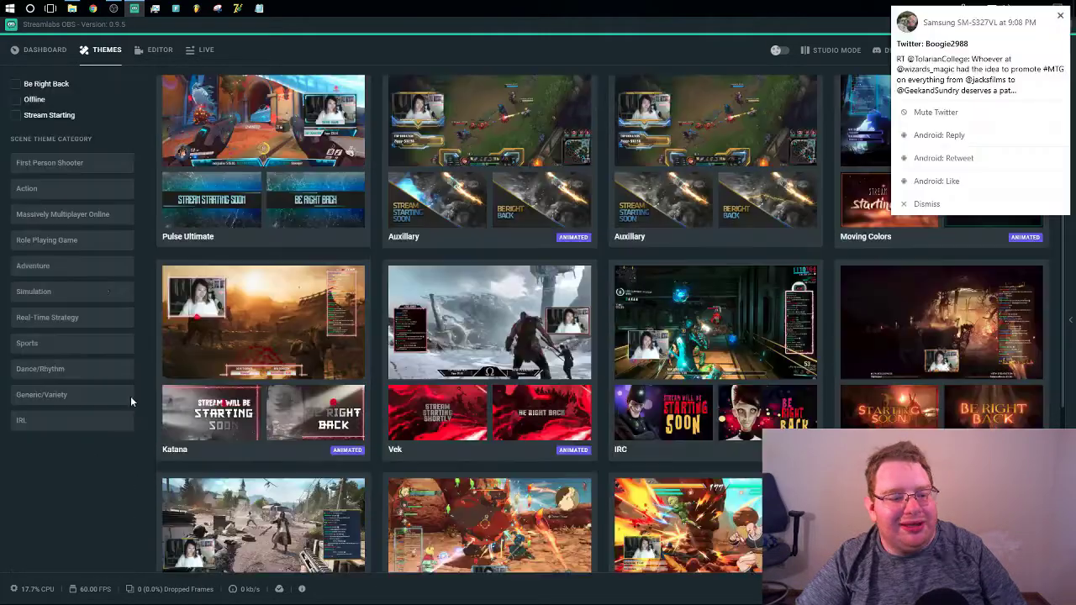
scroll(130, 395, up, 4)
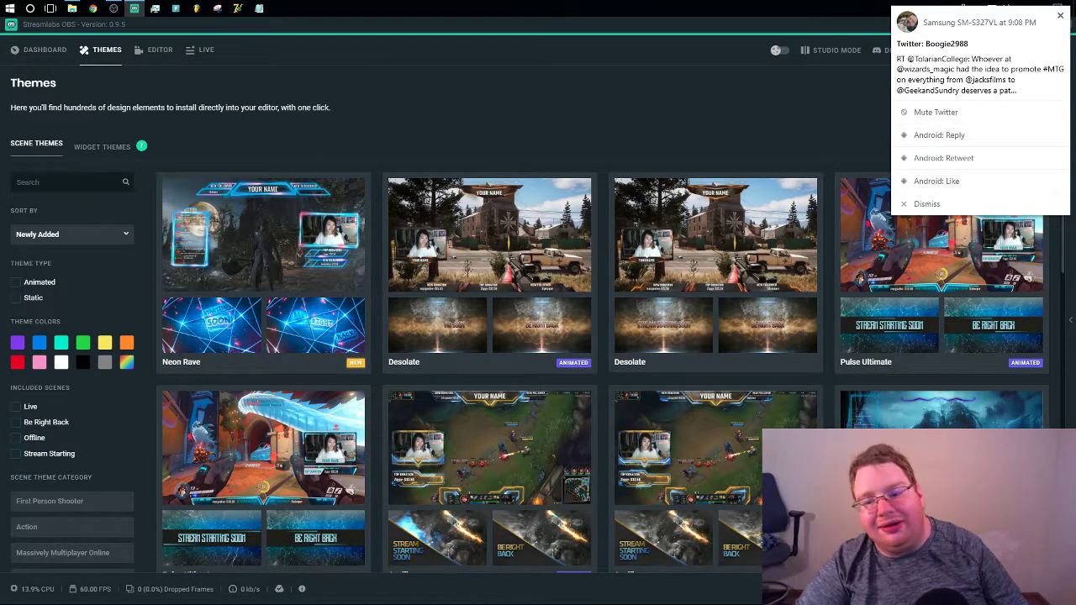
click(1060, 16)
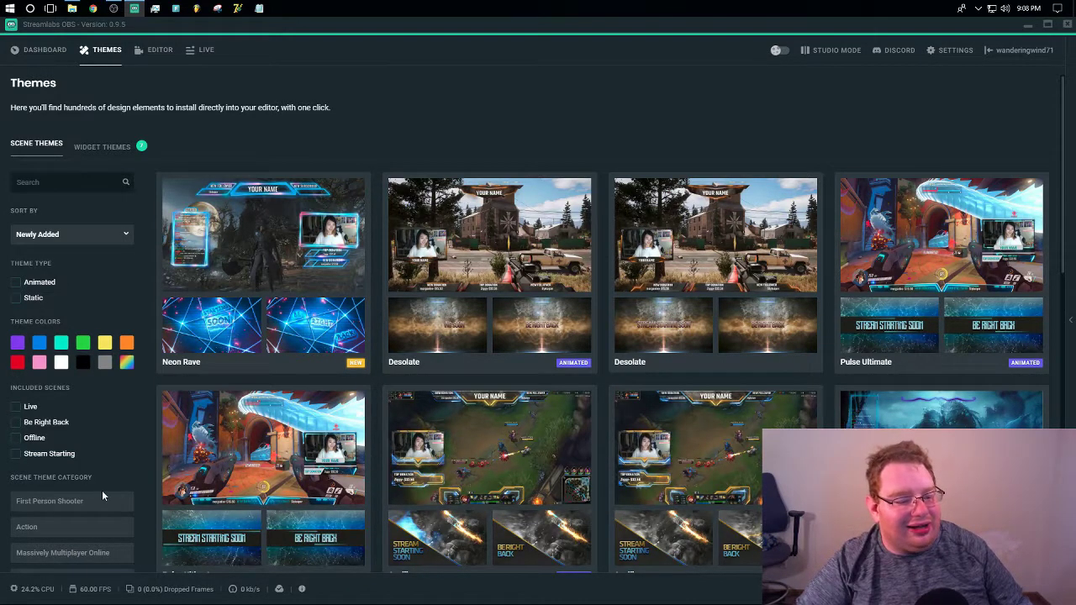
scroll(102, 490, down, 3)
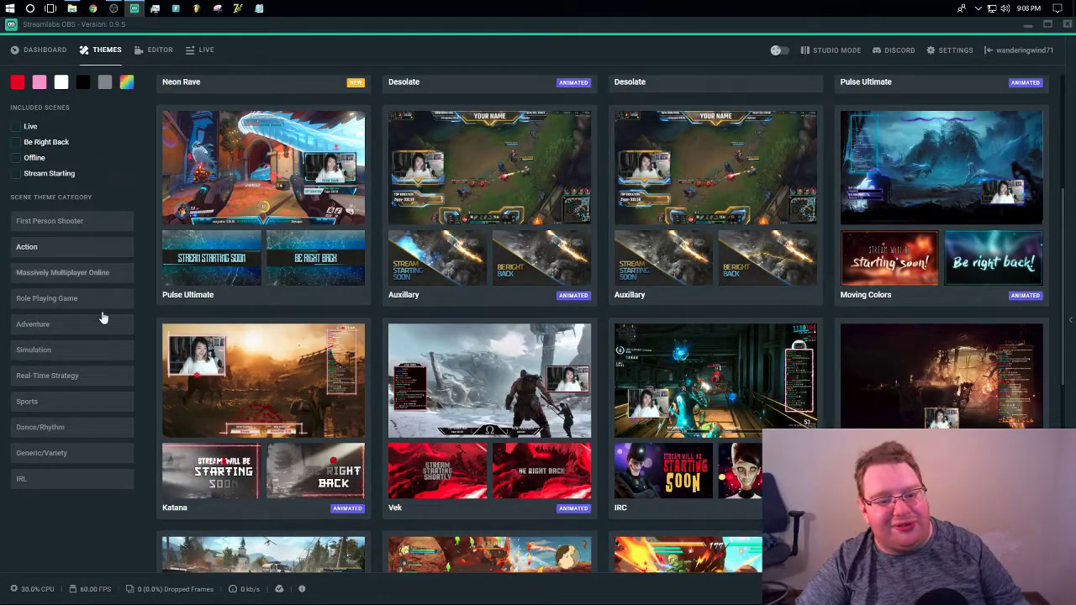
scroll(607, 444, down, 1)
scroll(607, 444, down, 5)
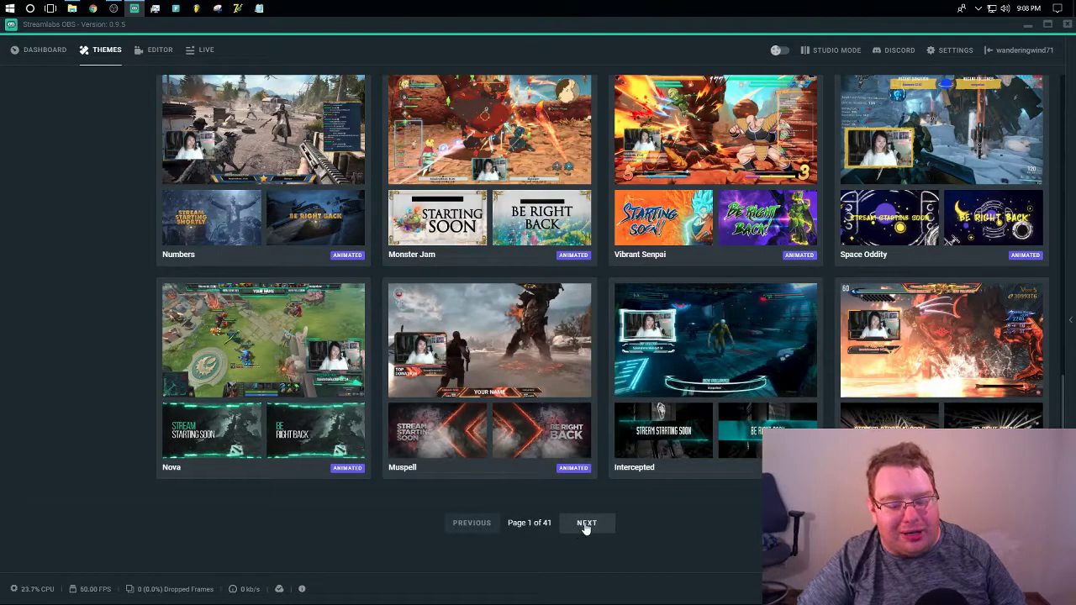
Go to themes page 2 and scroll up to Witchfire, Singularity, Orpheon and Nova.
click(586, 523)
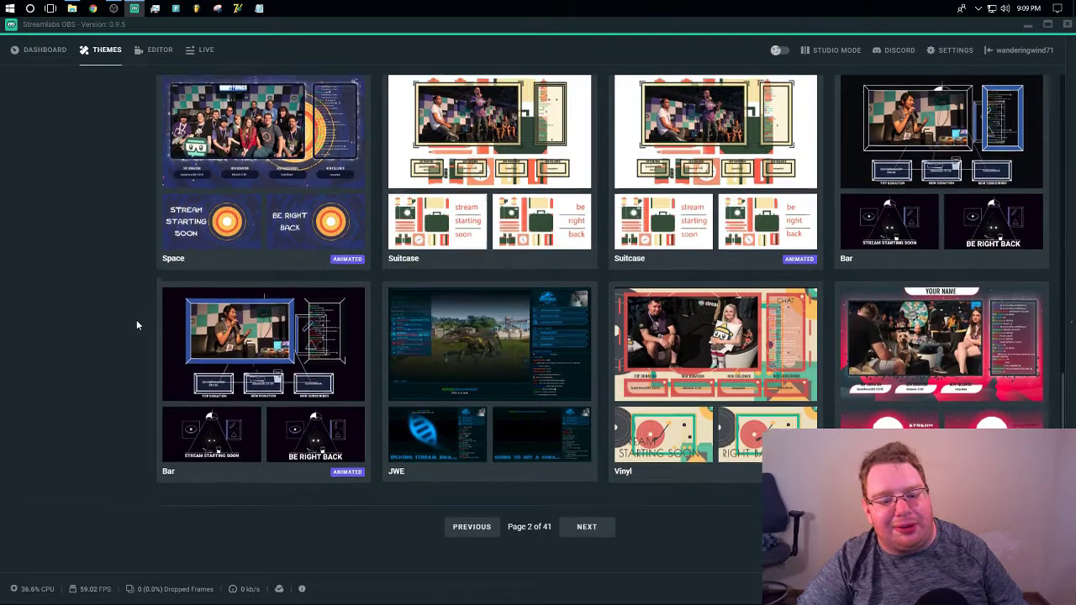
scroll(137, 327, up, 3)
scroll(177, 338, up, 2)
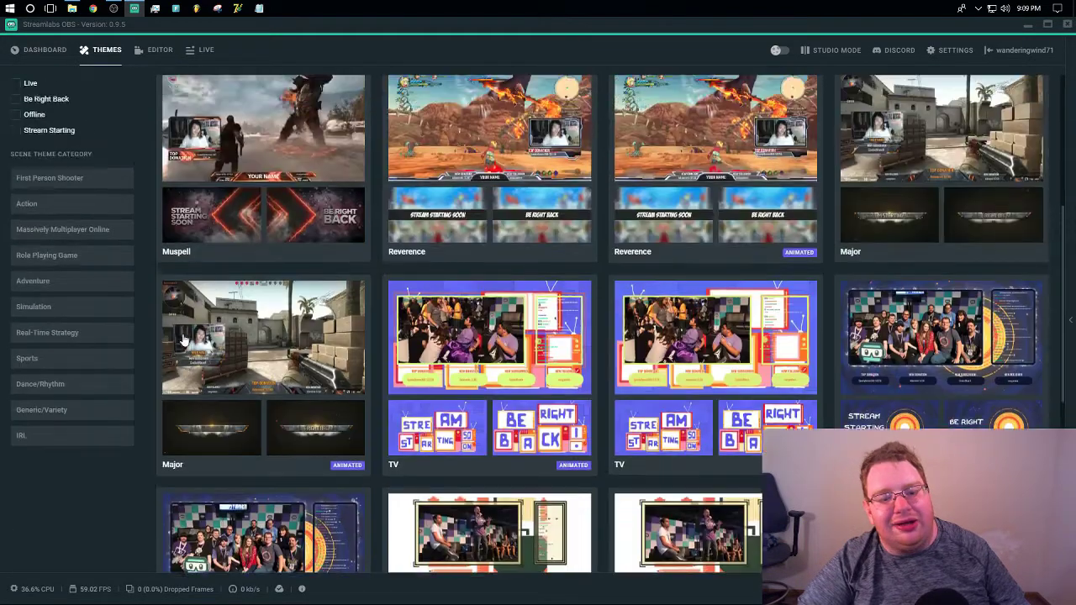
scroll(183, 339, up, 4)
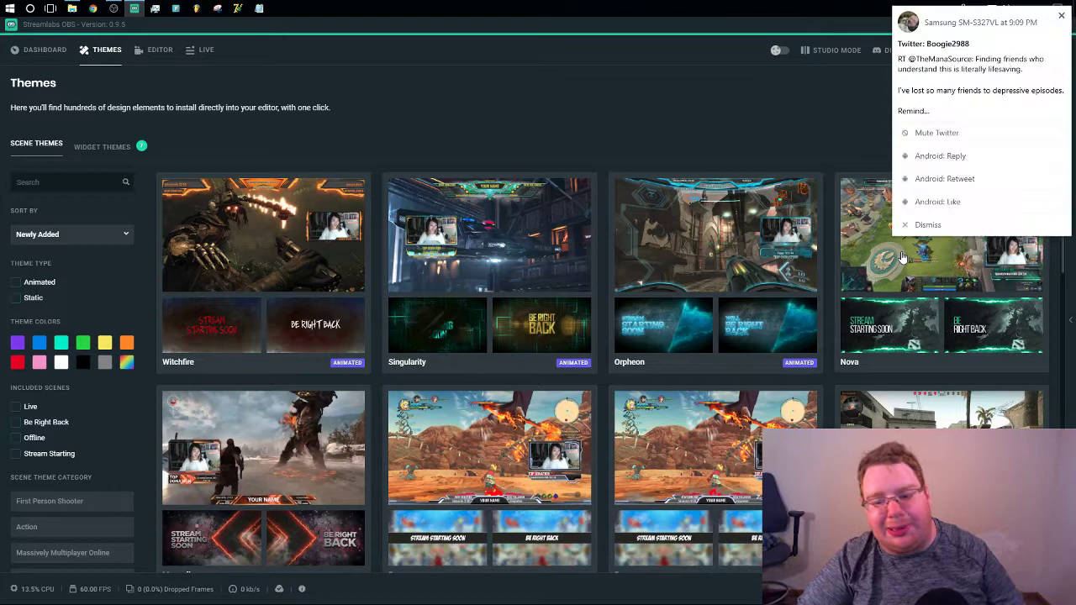
click(1061, 16)
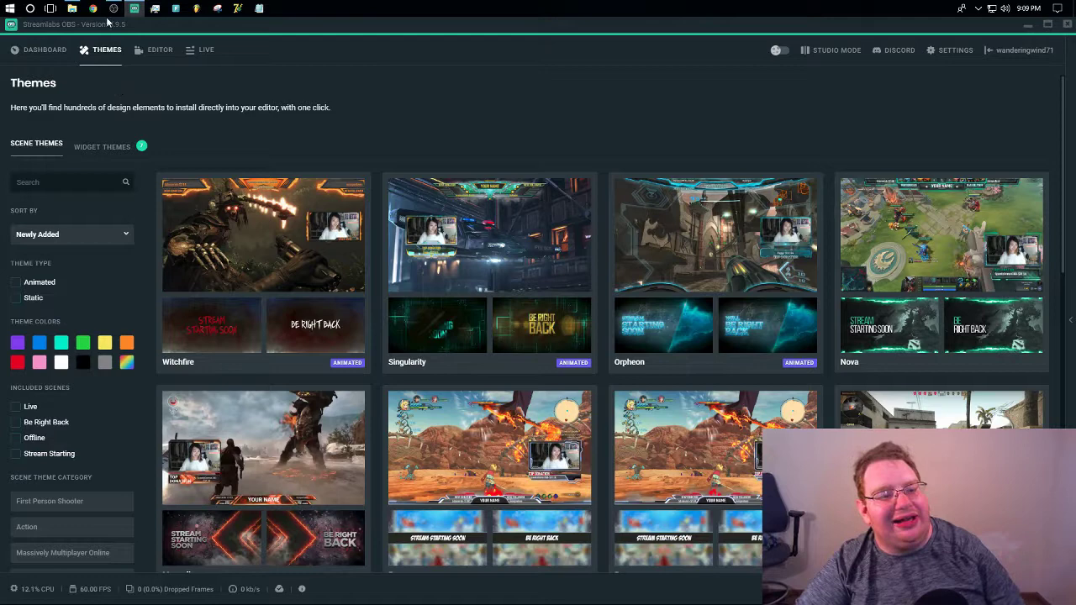
Switch Streamlabs OBS to the LIVE view and bring up OBS Studio for comparison.
click(167, 39)
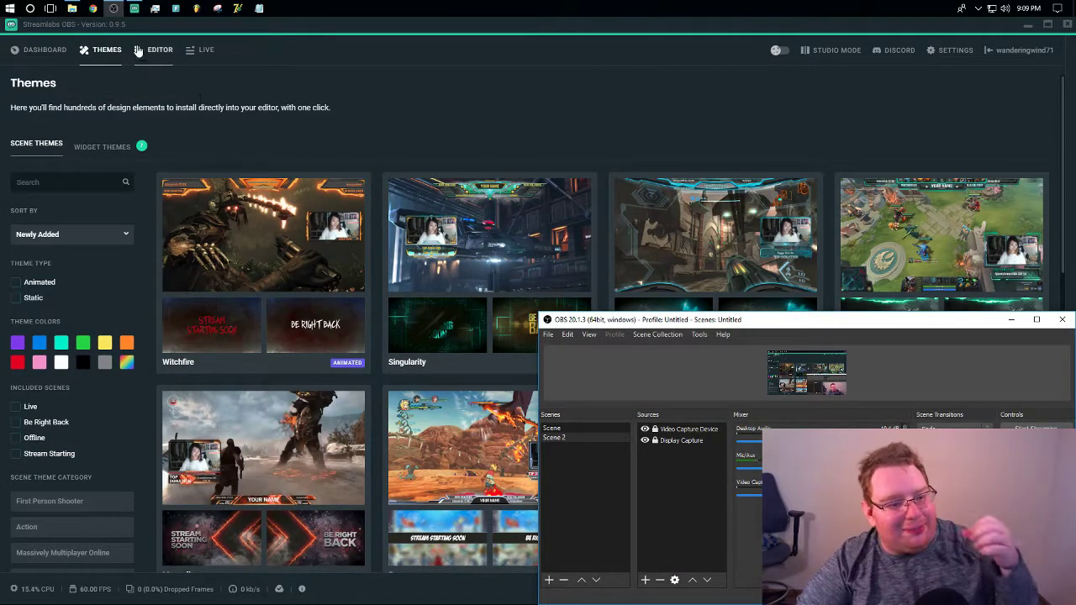
click(135, 8)
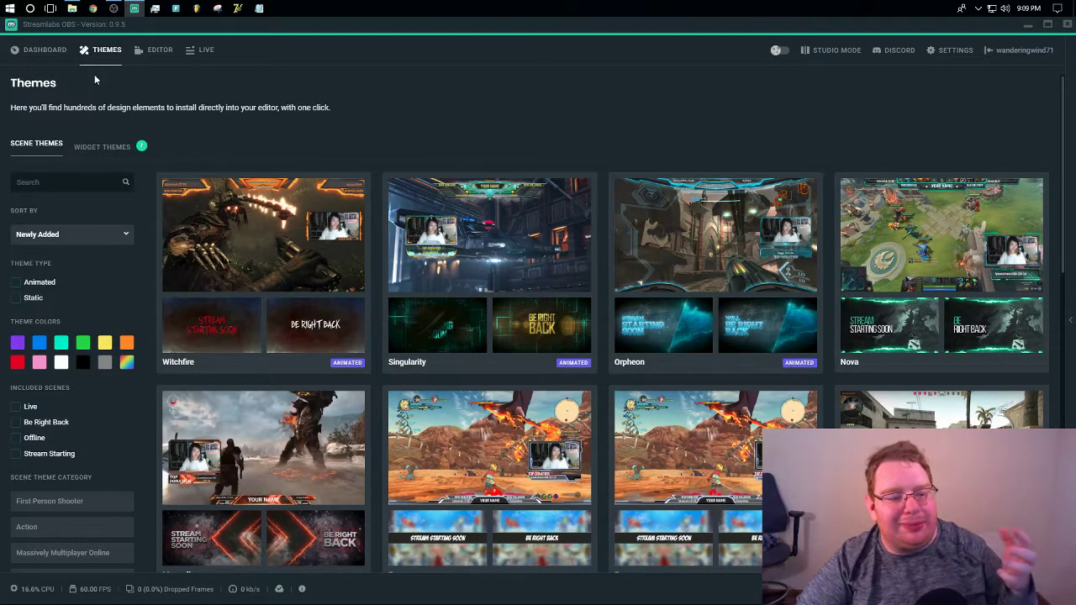
click(197, 56)
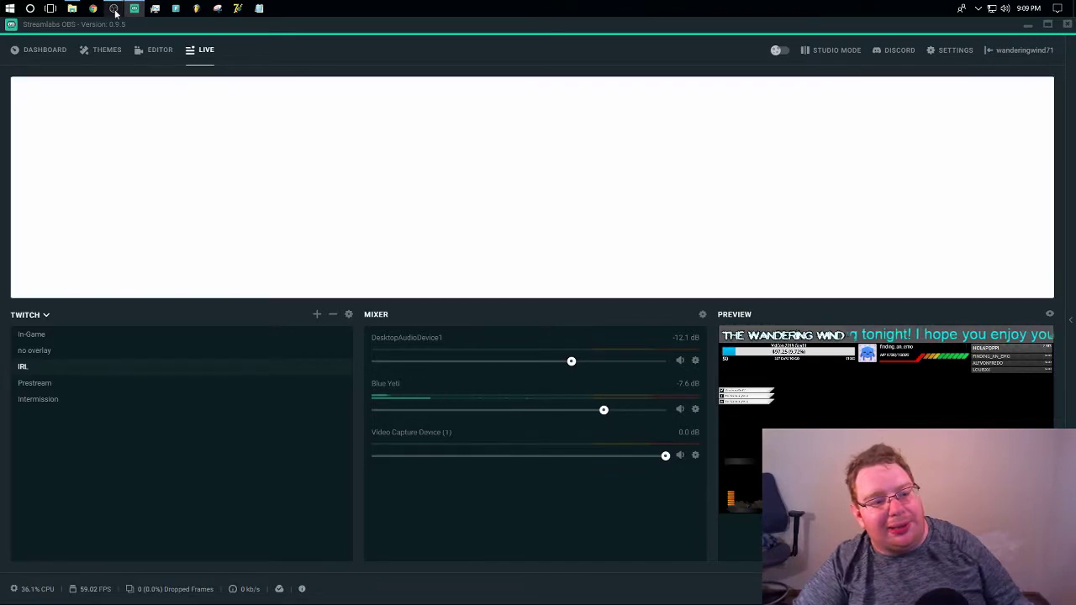
click(114, 8)
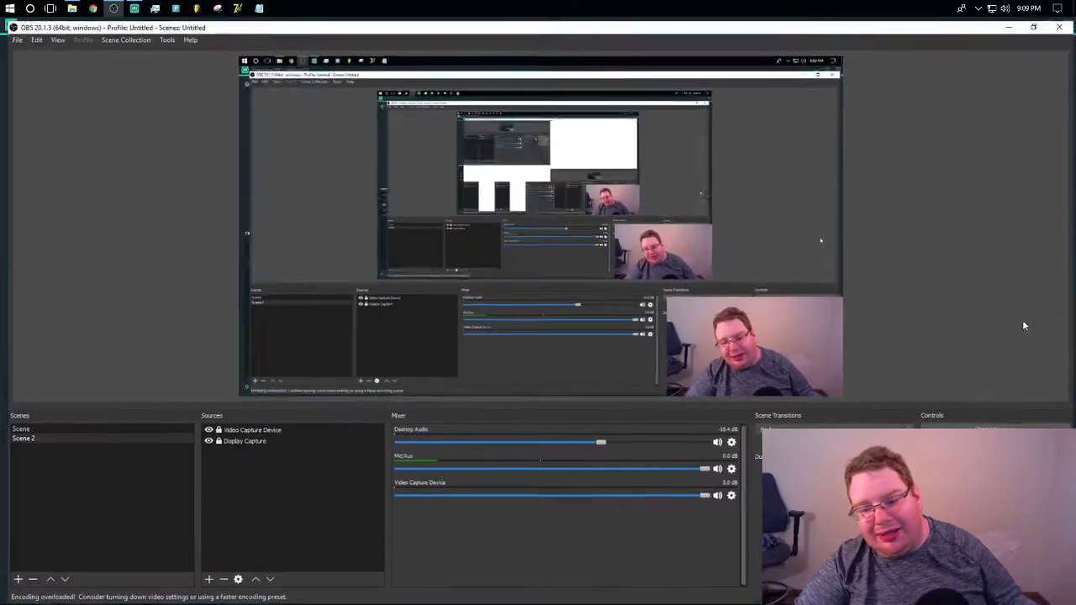
Resize OBS Studio, then return the Streamlabs OBS Live view with its mixer to the front.
click(1037, 319)
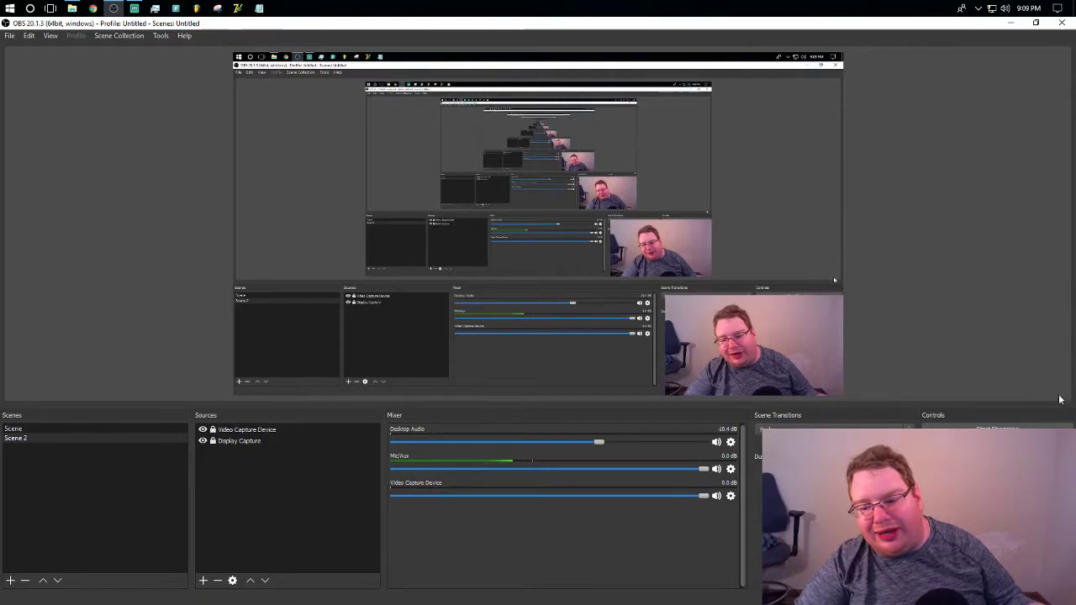
drag(677, 24, 2, 252)
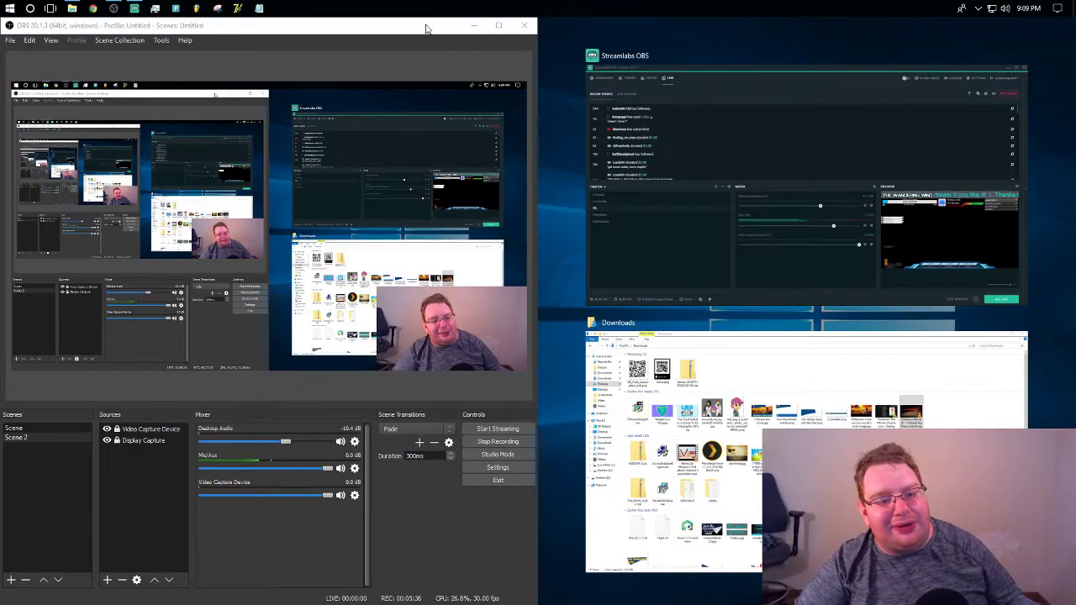
click(498, 25)
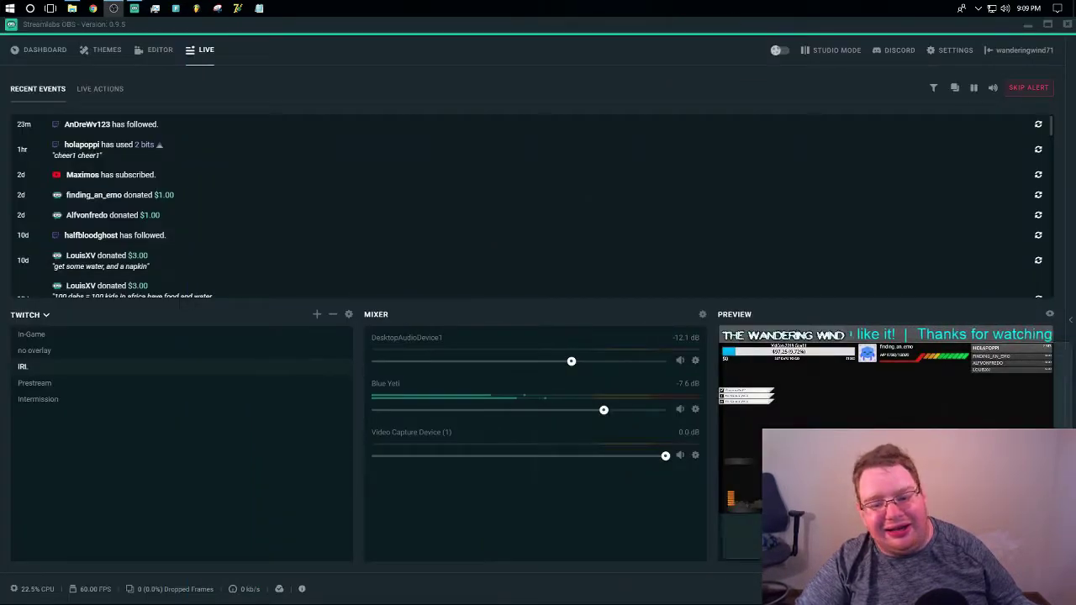
click(113, 8)
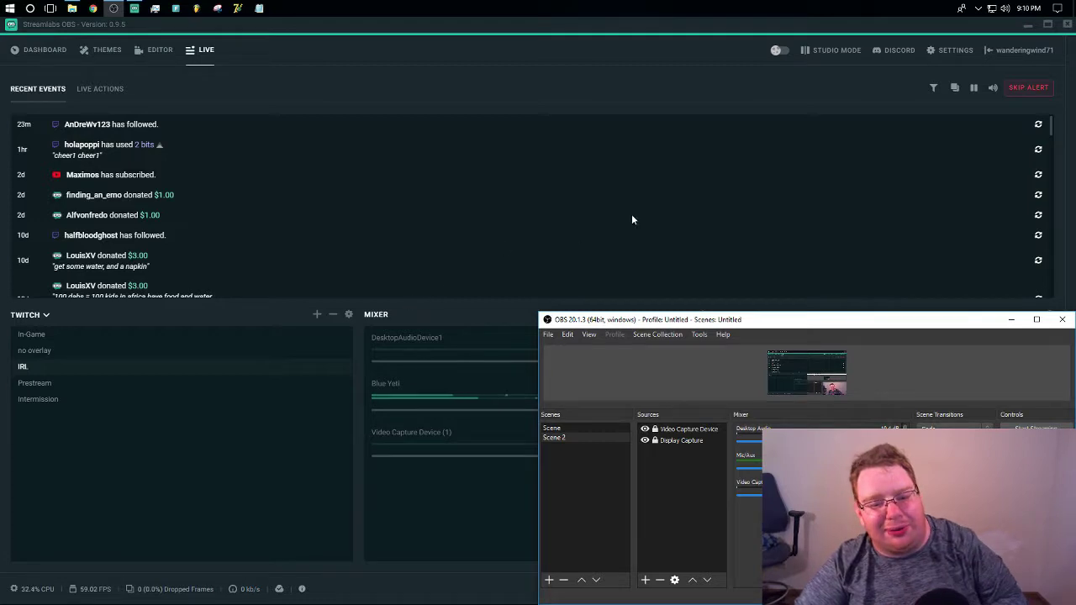
click(404, 319)
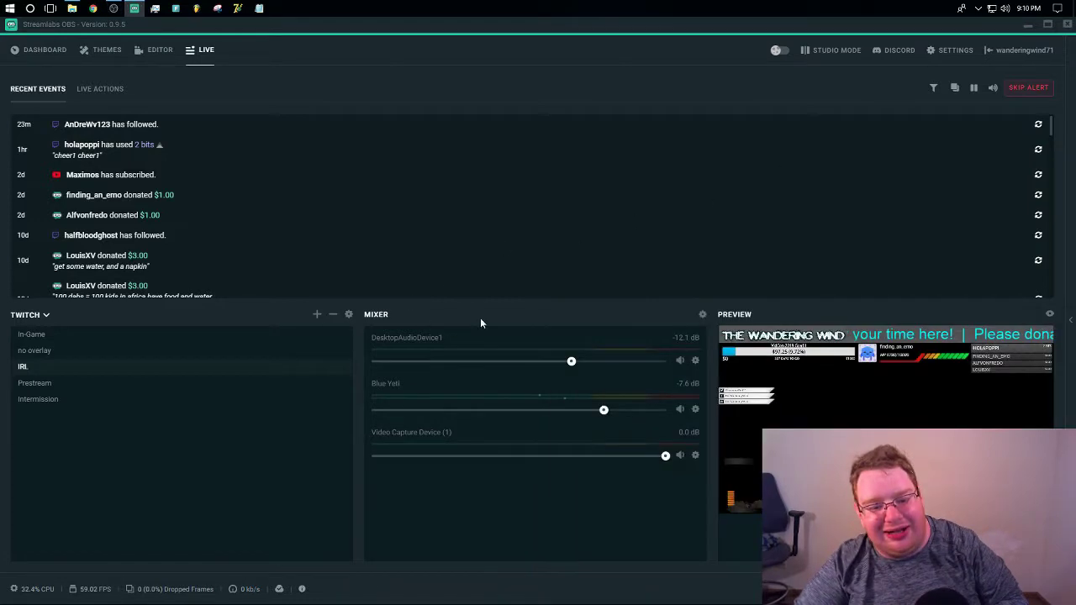
Expand the Stream Chat panel and enable Dark Mode in its chat settings.
click(1070, 313)
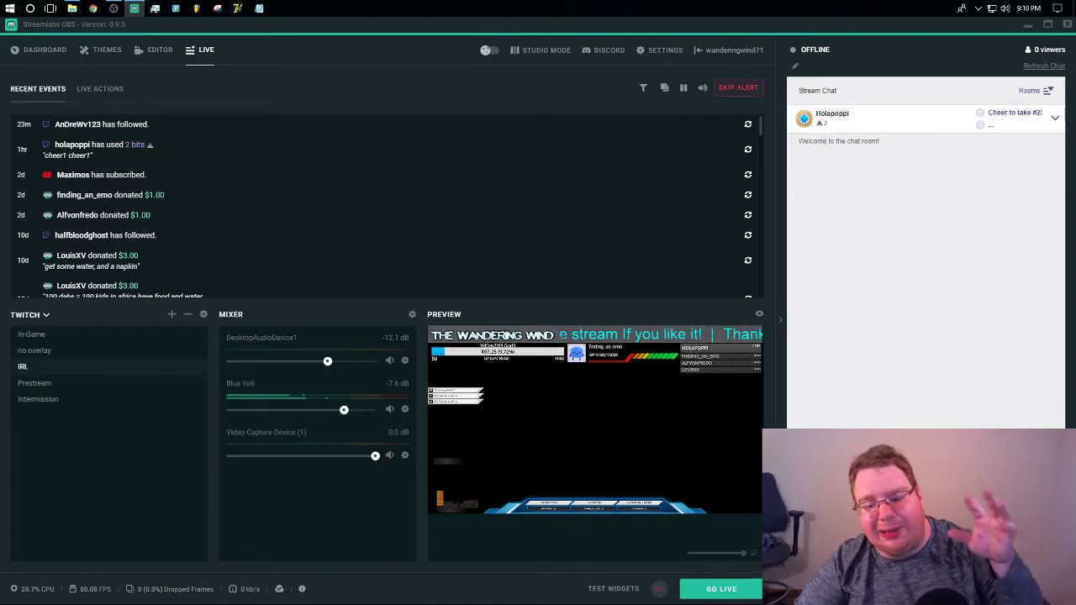
click(806, 561)
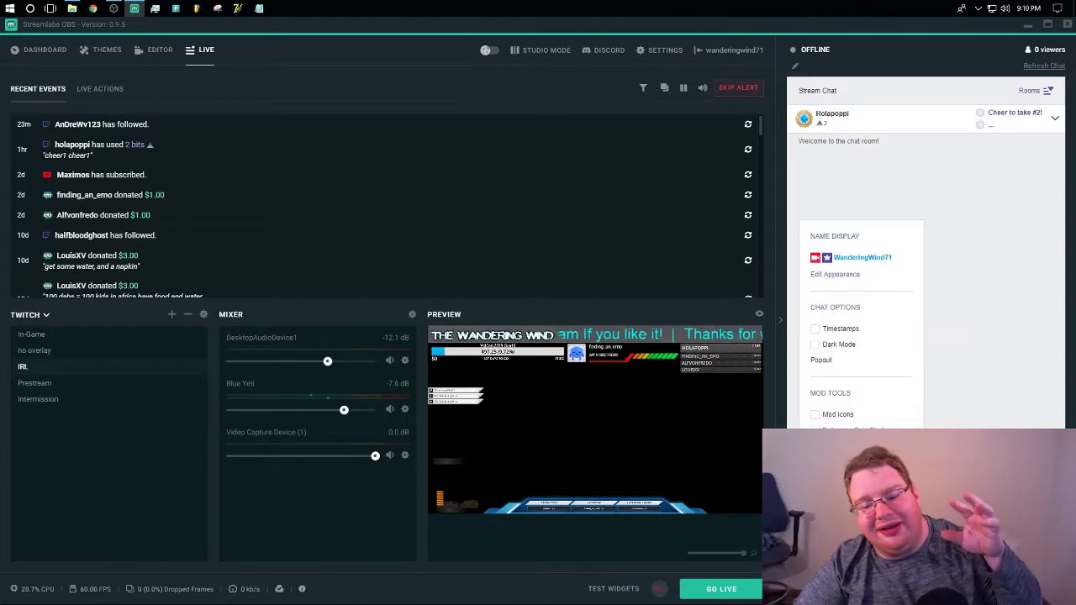
click(817, 345)
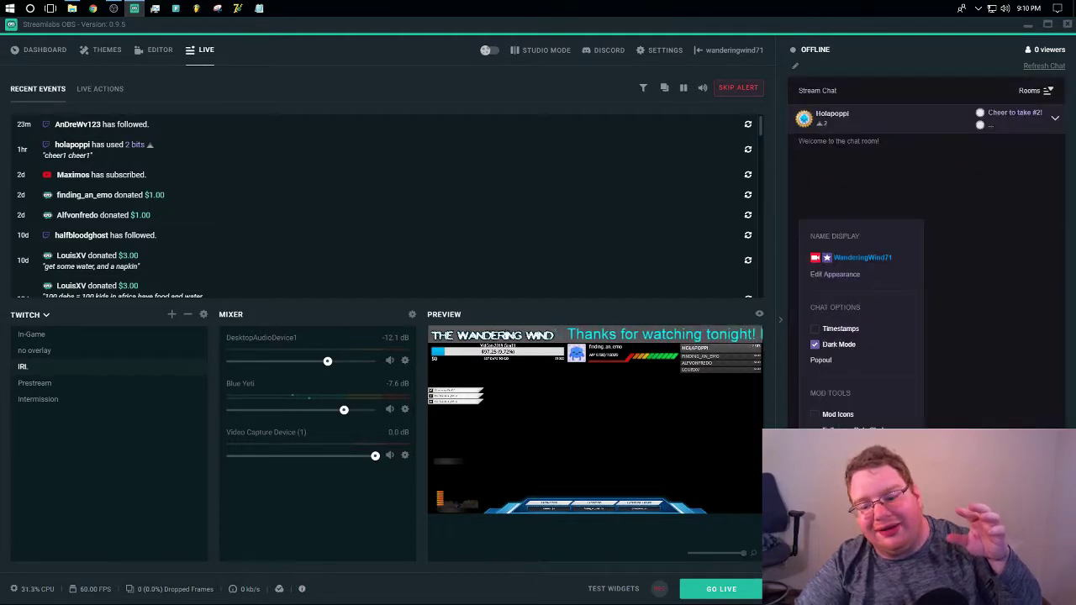
click(748, 518)
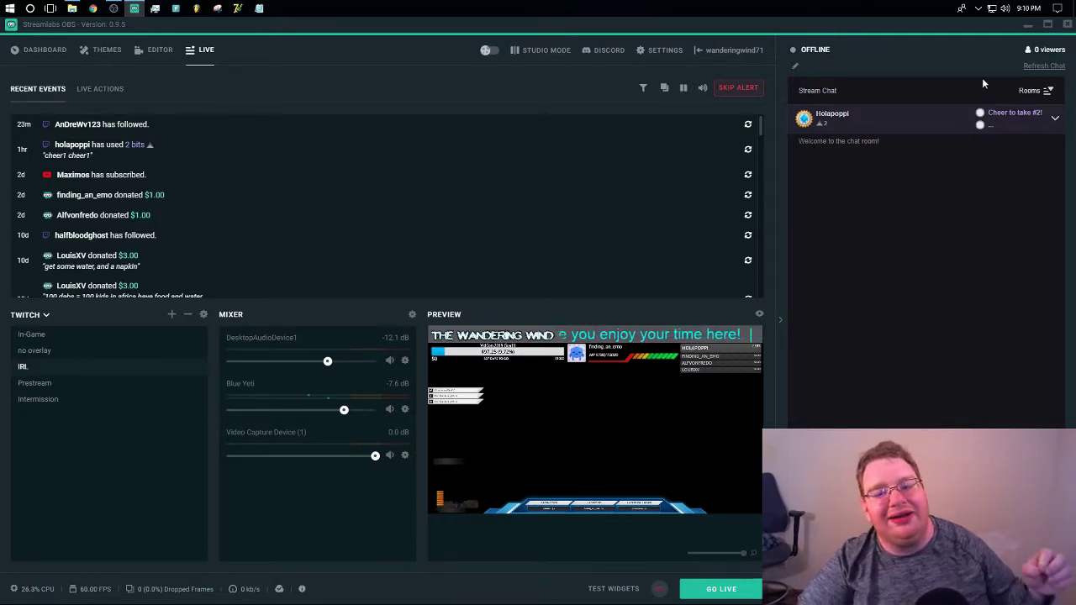
click(796, 66)
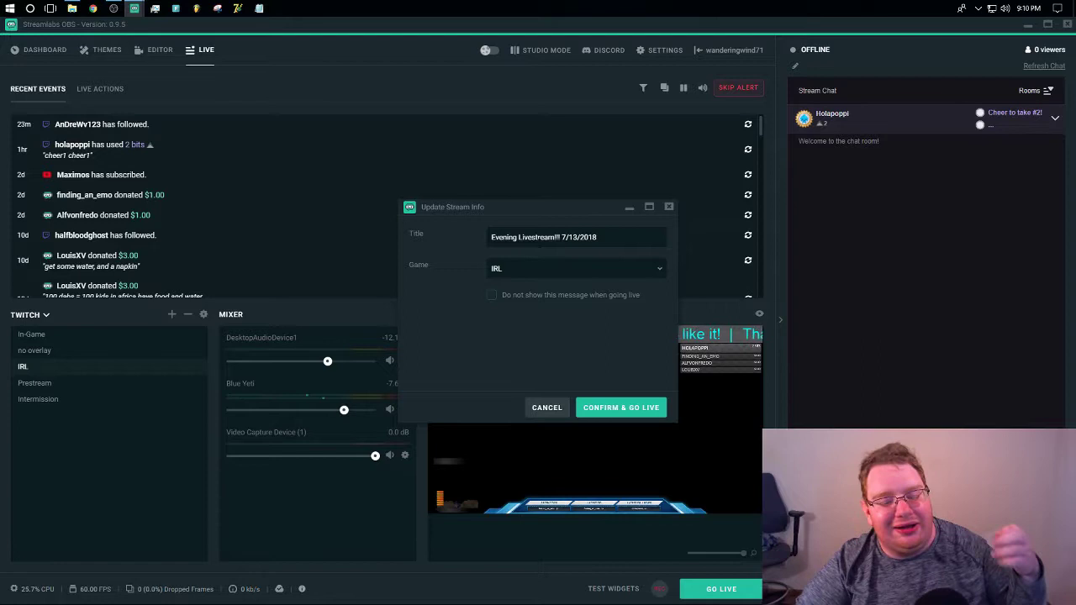
click(668, 207)
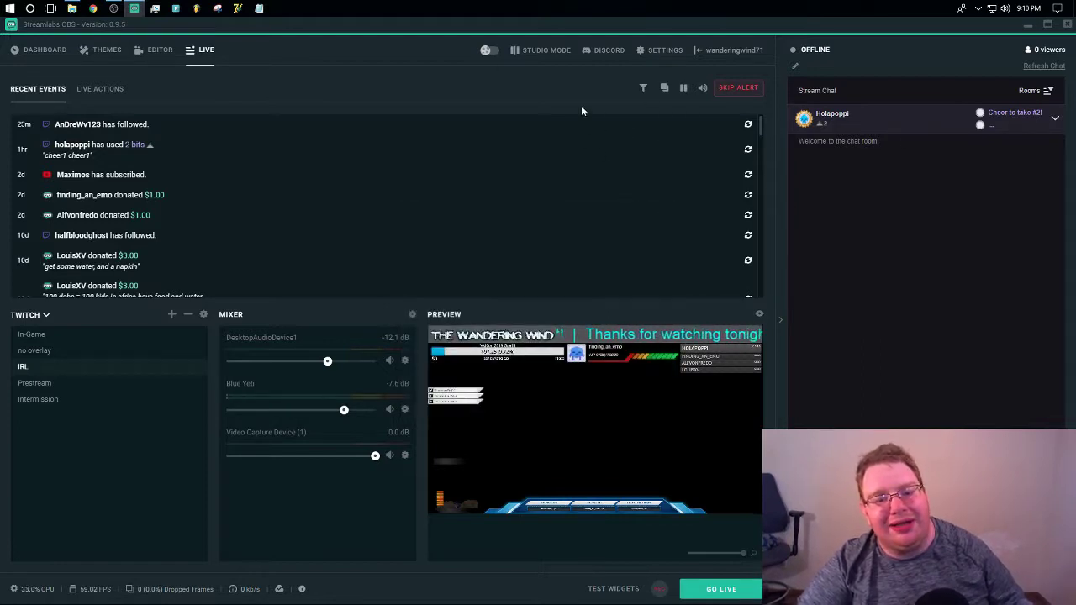
click(100, 90)
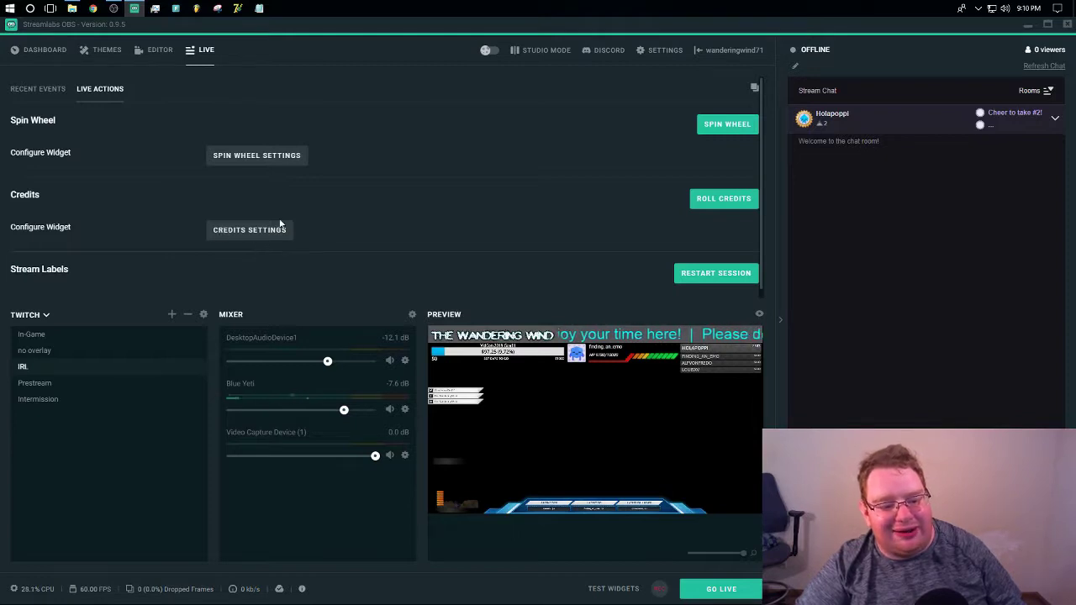
scroll(459, 203, down, 1)
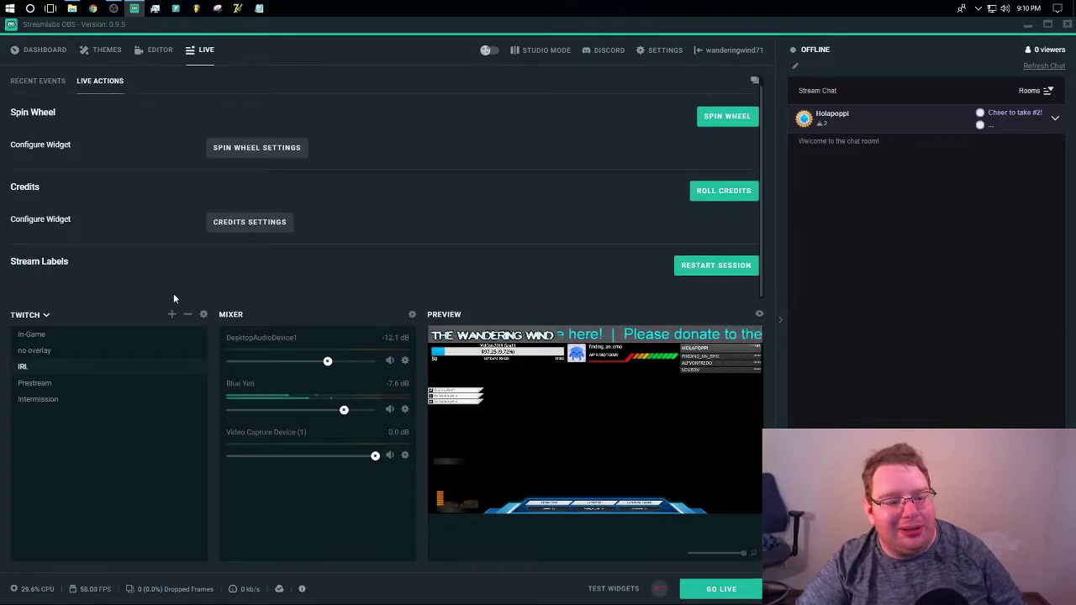
scroll(453, 222, up, 1)
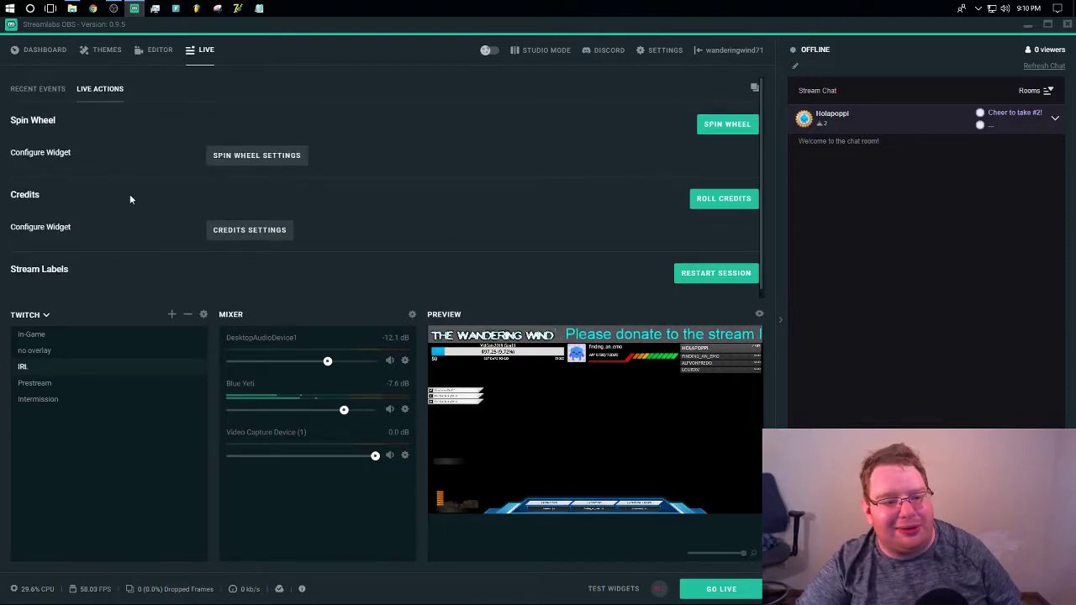
click(39, 89)
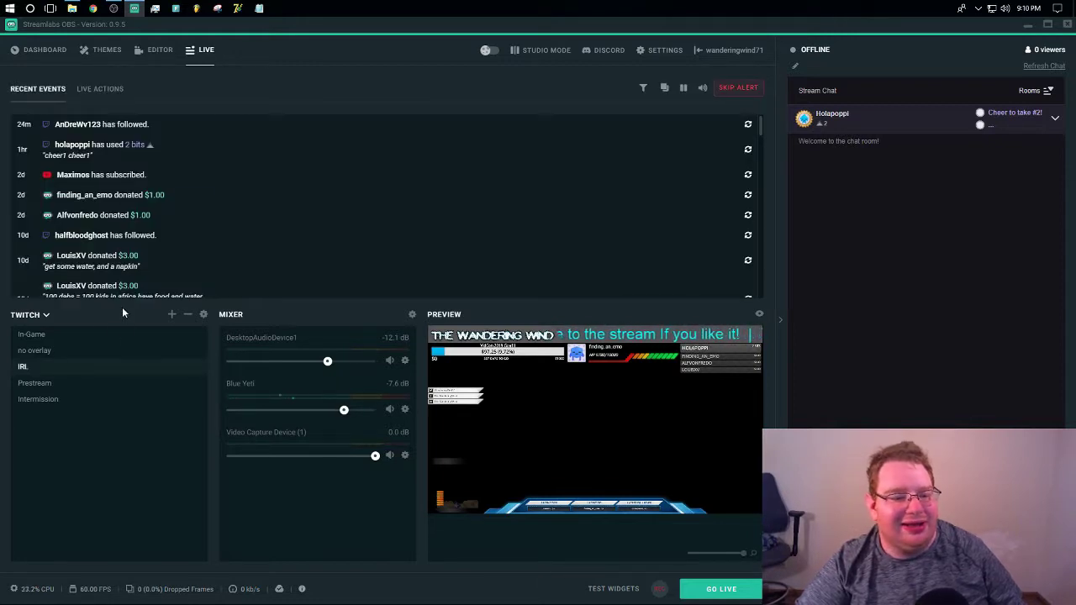
Return to the Dashboard showing July 13th, 2018 stats and recent events beside the chat.
click(38, 50)
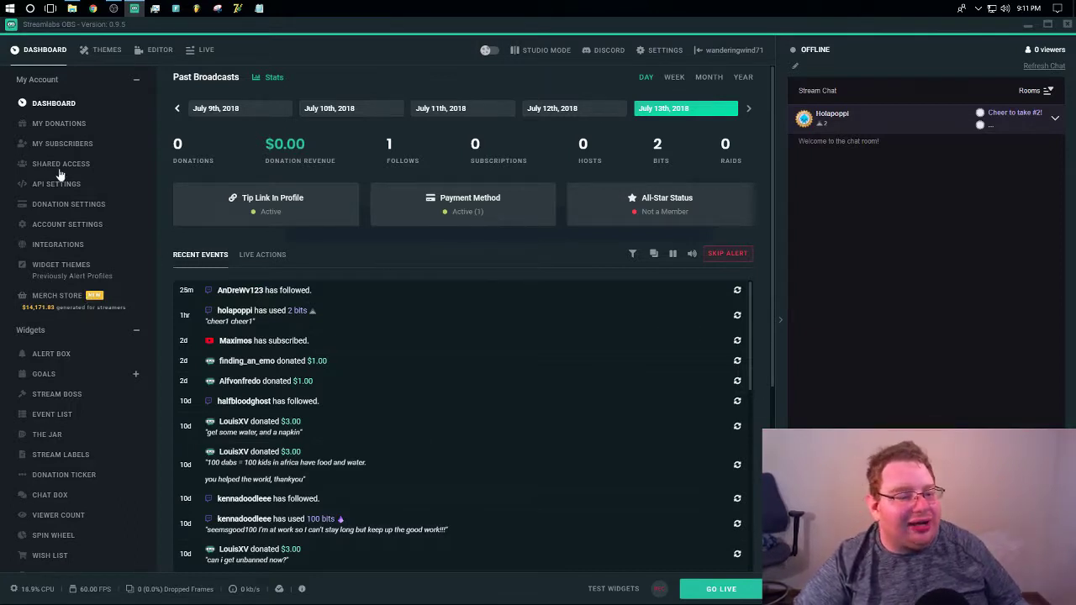
Open My Donations to list all 95 donations, totalling $798.76, with amounts, dates and messages.
click(56, 129)
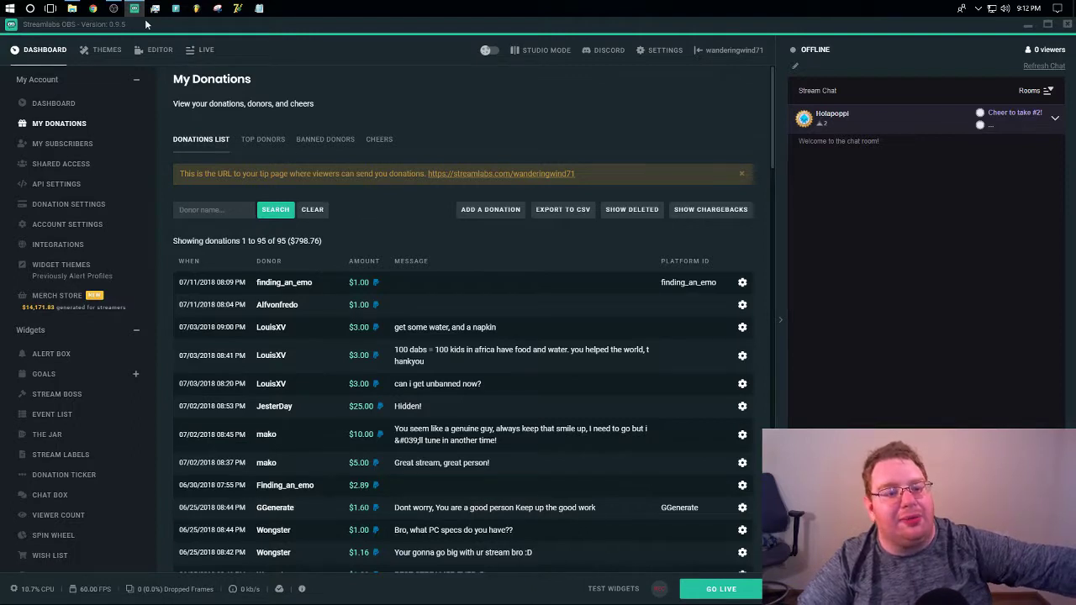
mouse_move(117, 10)
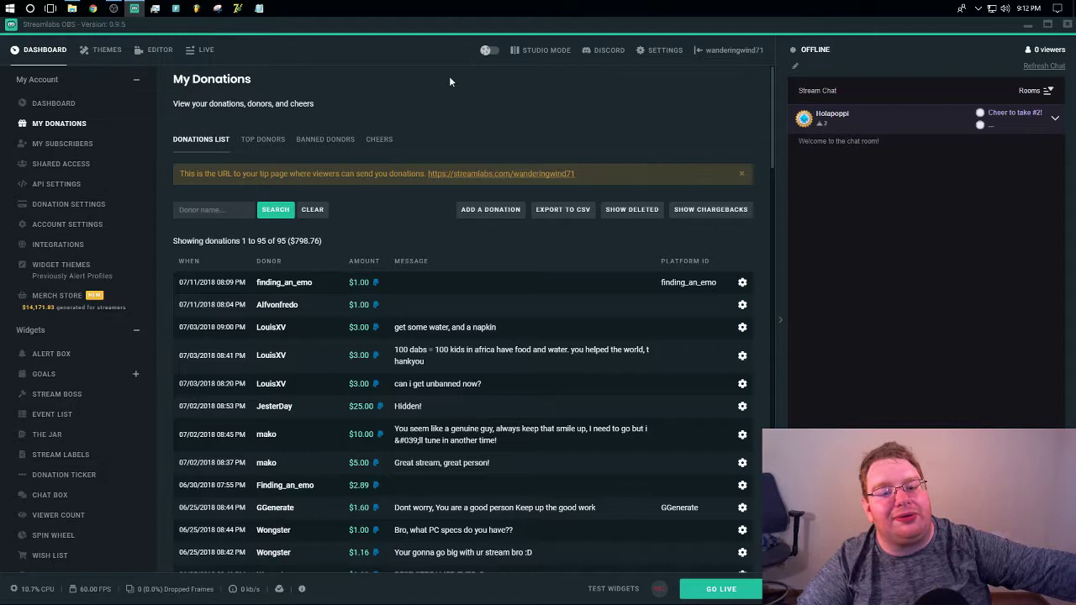
Switch to the Editor with the IRL scene's overlay, sources and mixer, briefly checking OBS Studio.
click(153, 52)
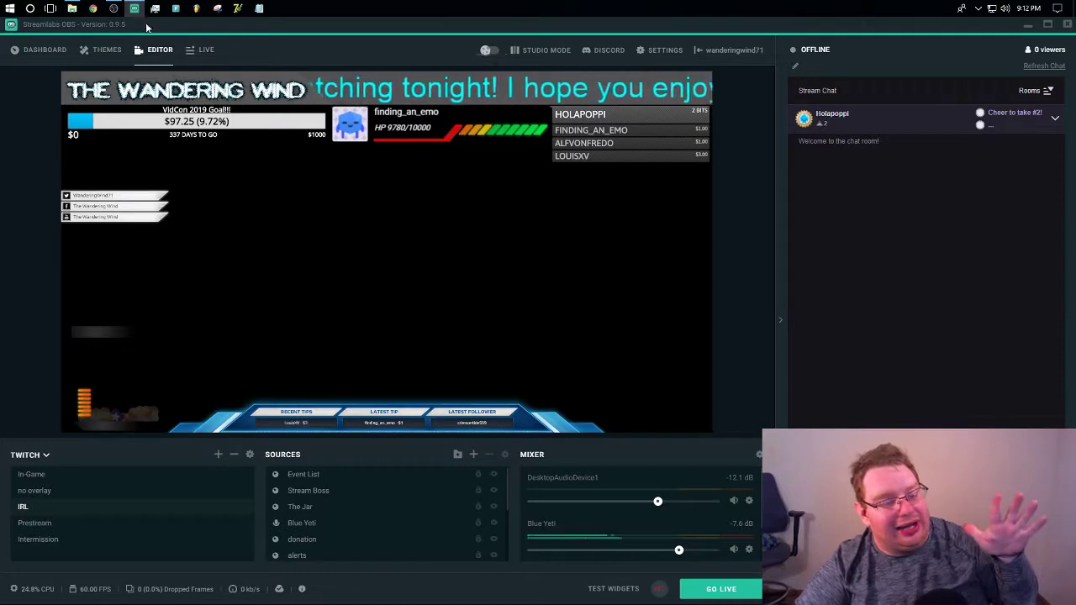
mouse_move(135, 15)
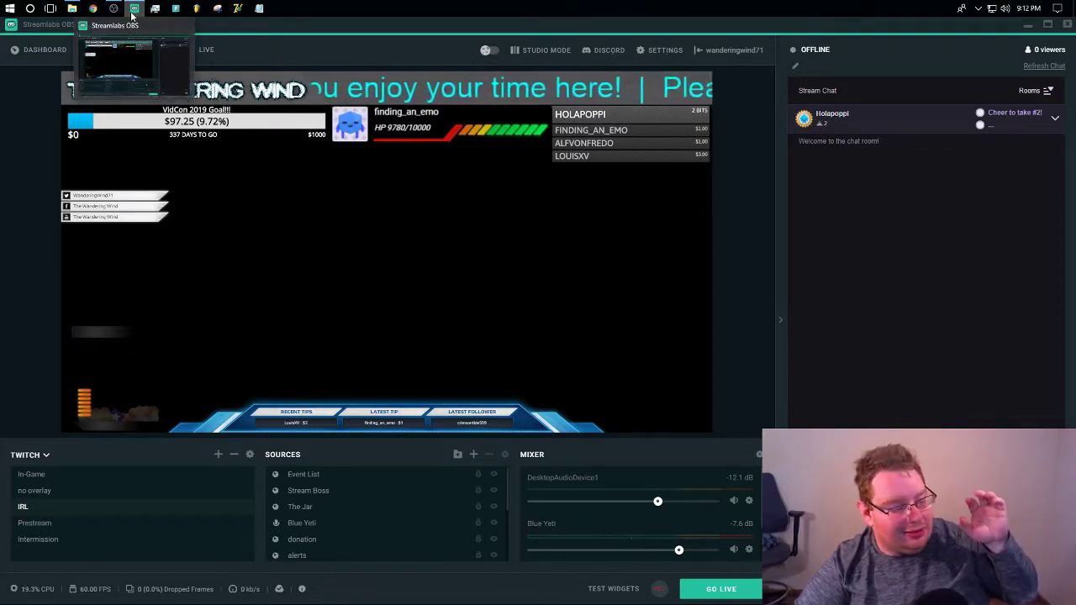
click(115, 12)
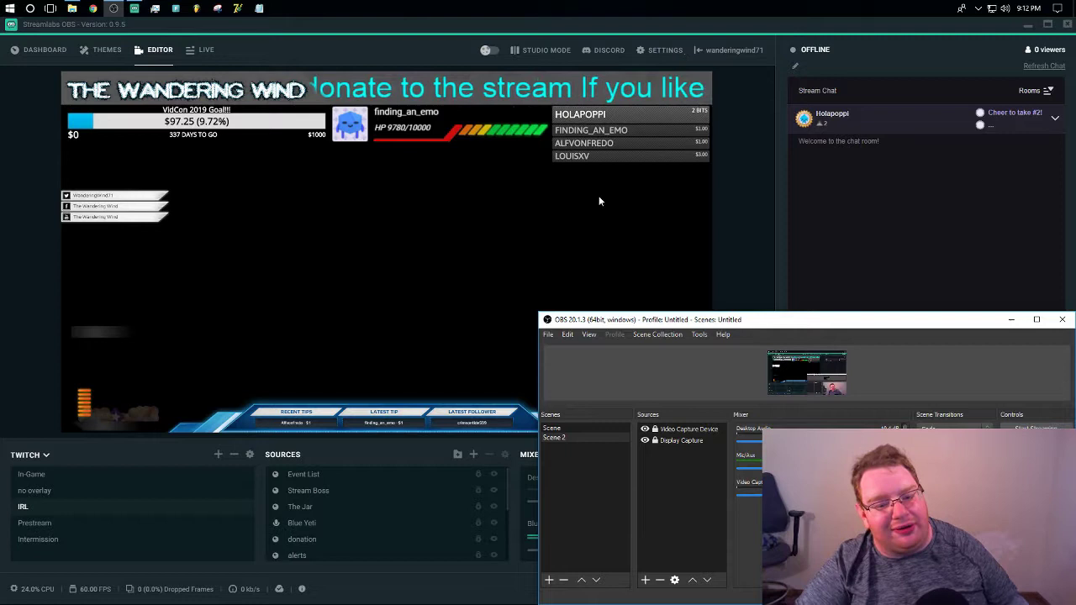
click(429, 48)
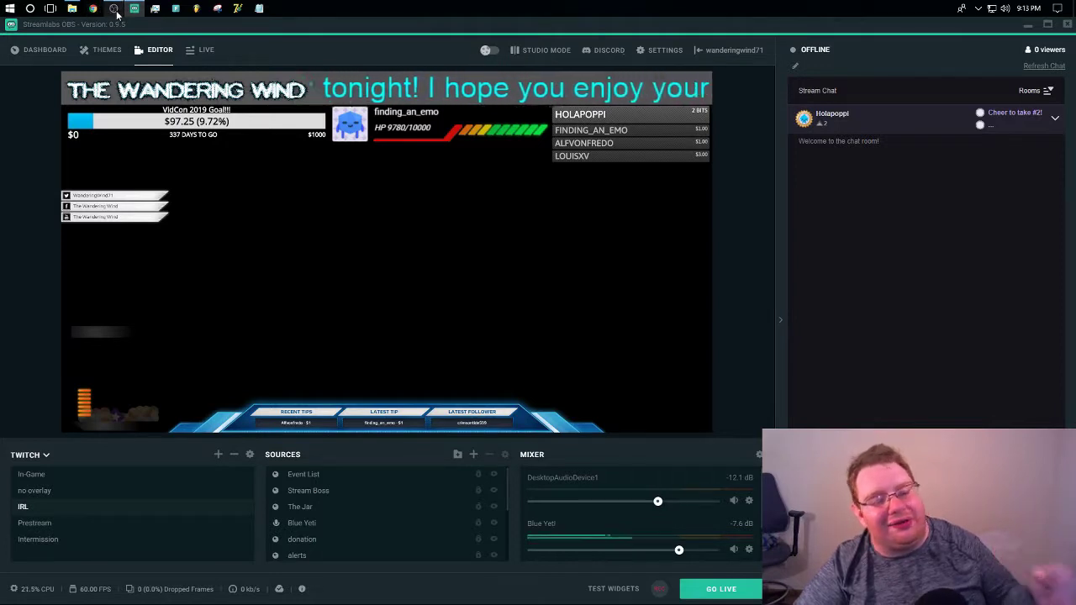
Bring the OBS Studio window up from the taskbar over the IRL scene editor.
mouse_move(114, 10)
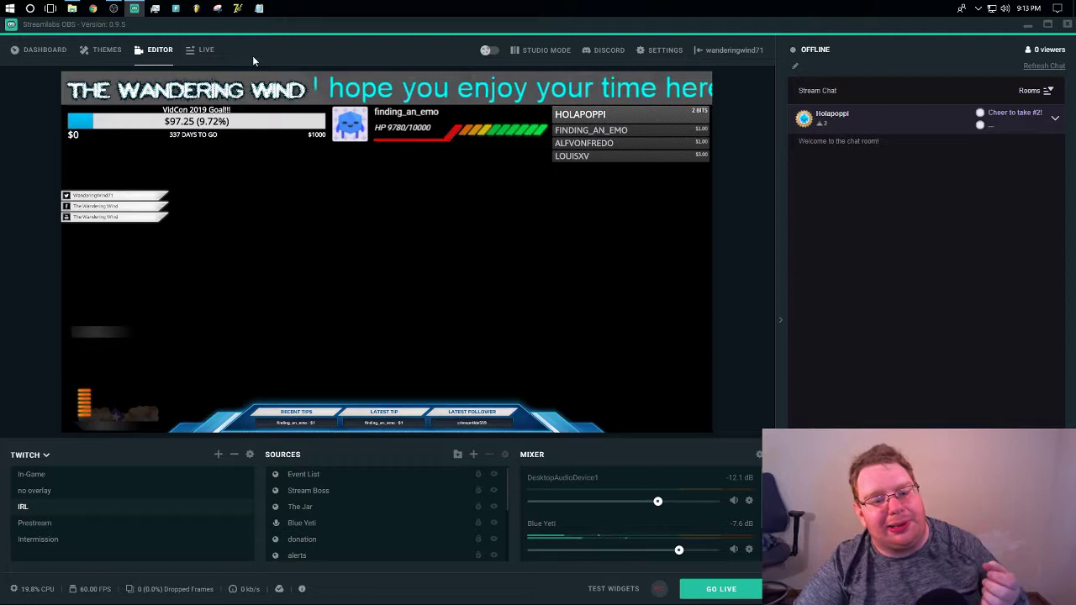
click(113, 8)
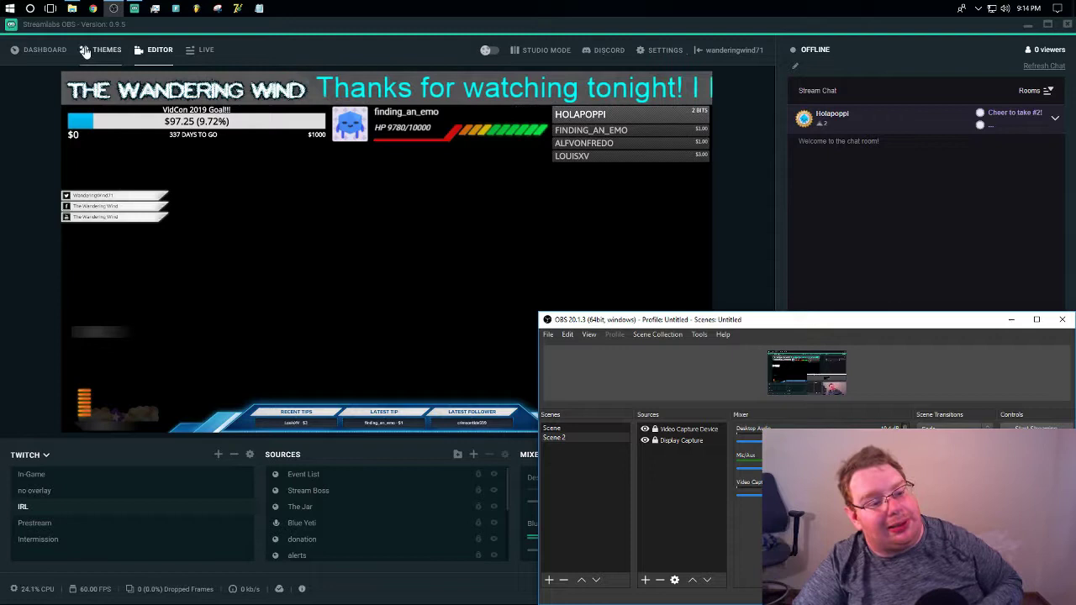
Return to the Dashboard, showing a smaller OBS Studio window with Scene and Scene 2 over it.
click(45, 51)
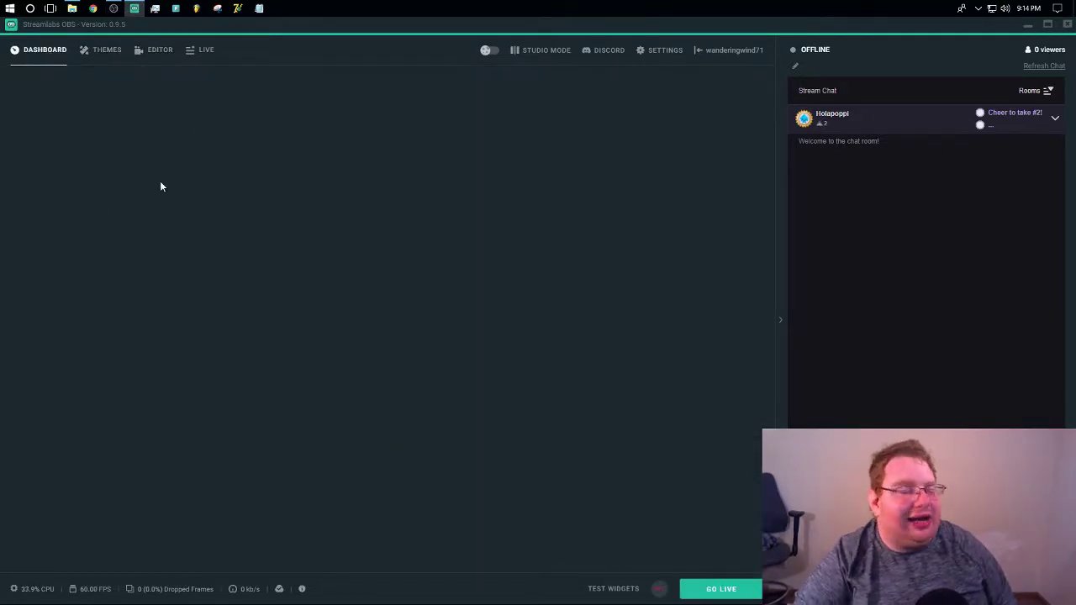
click(95, 53)
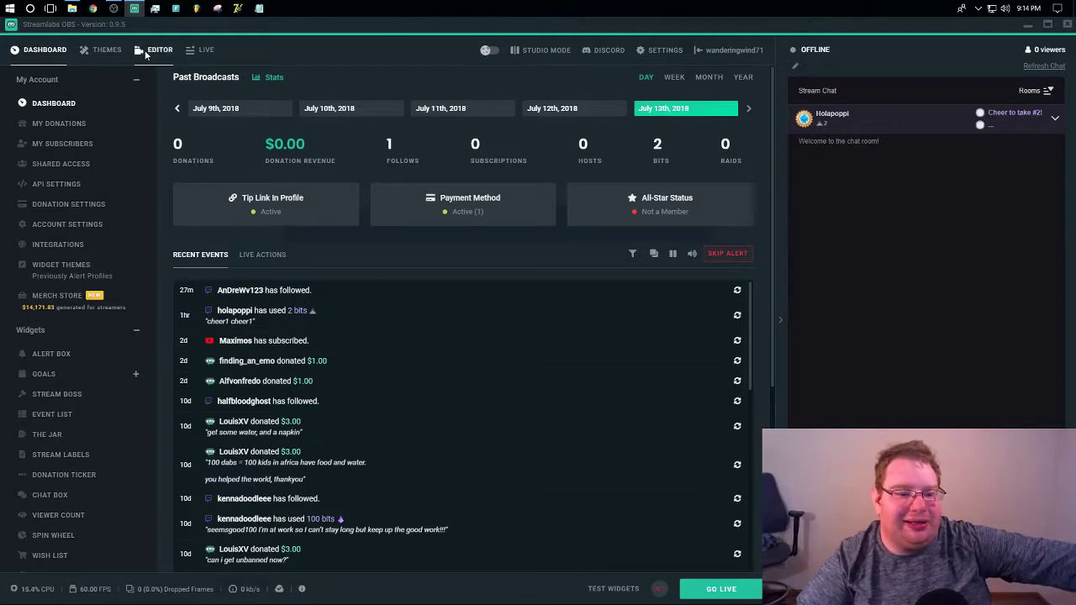
click(113, 8)
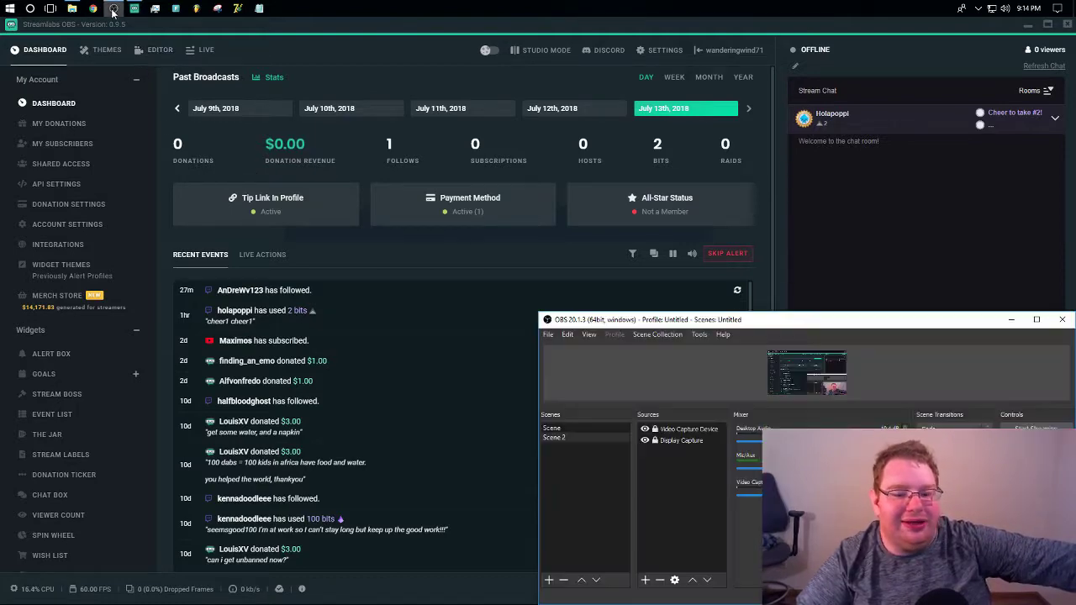
click(1038, 321)
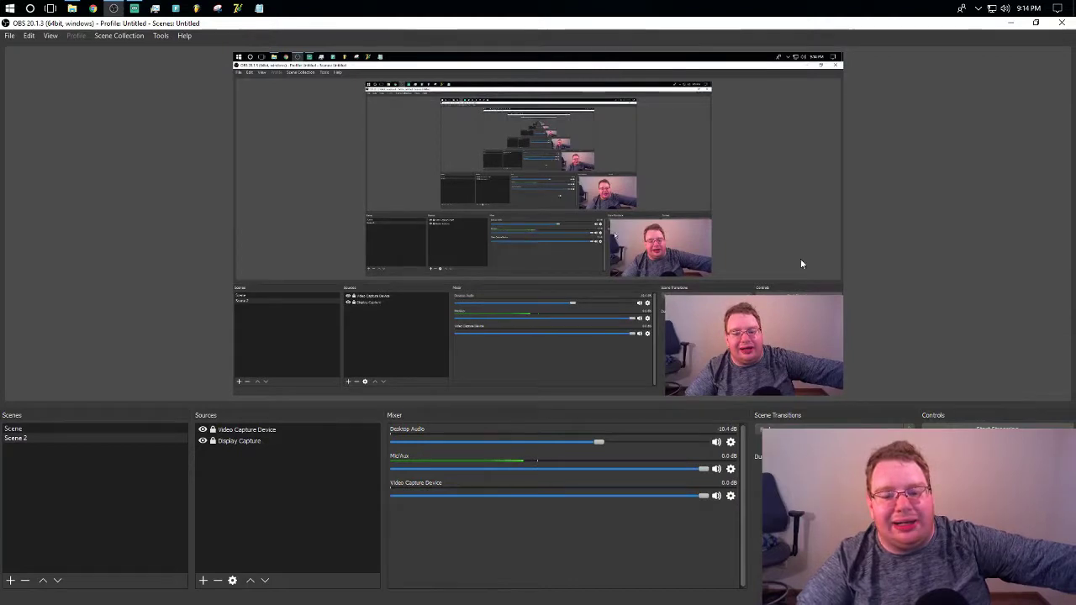
click(1011, 23)
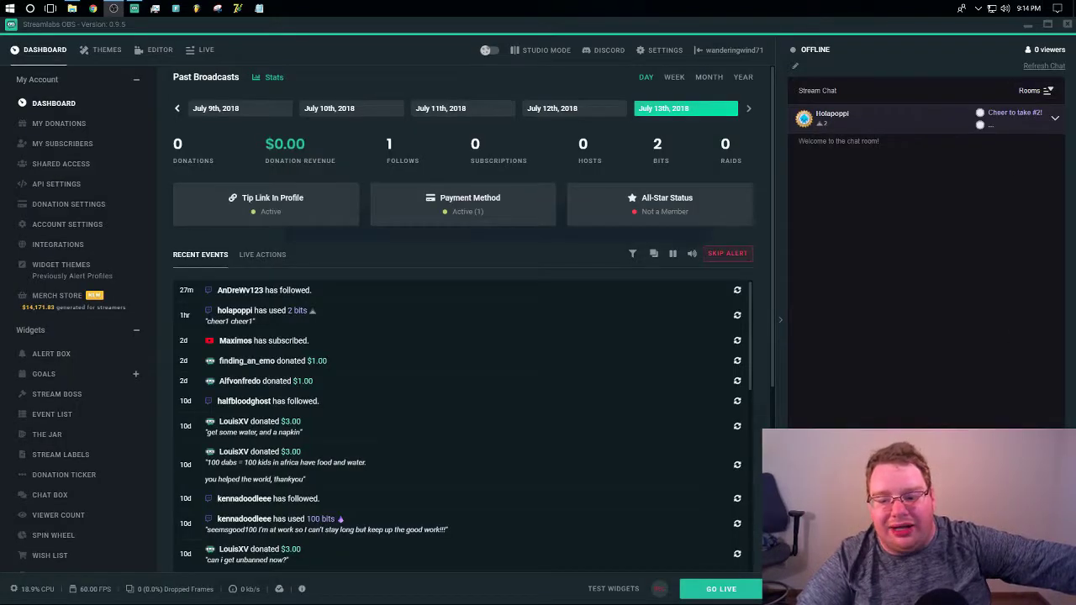
click(113, 9)
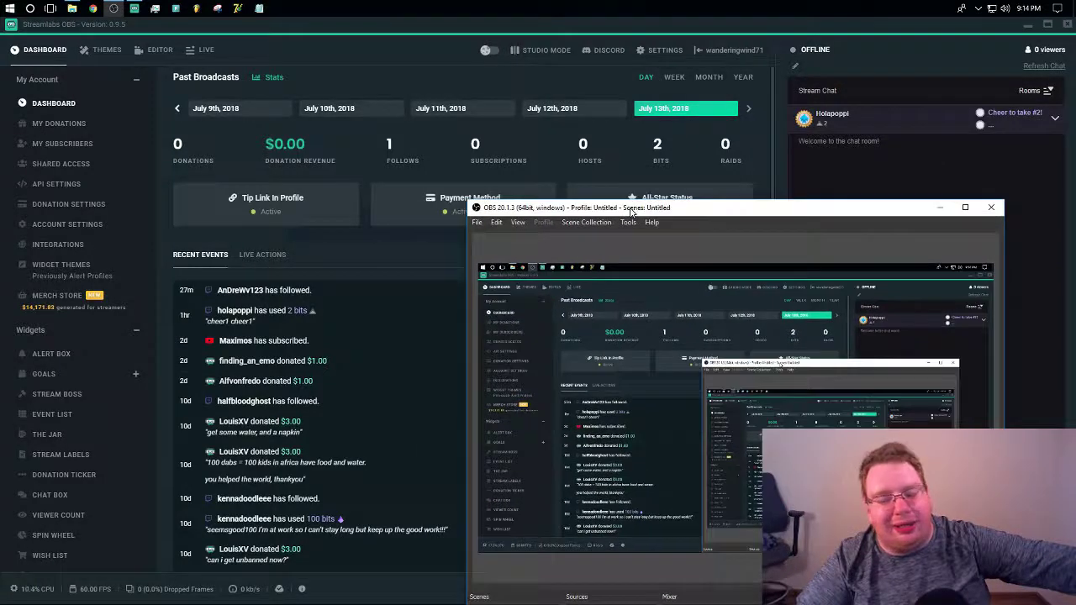
click(933, 206)
key(alt+Tab)
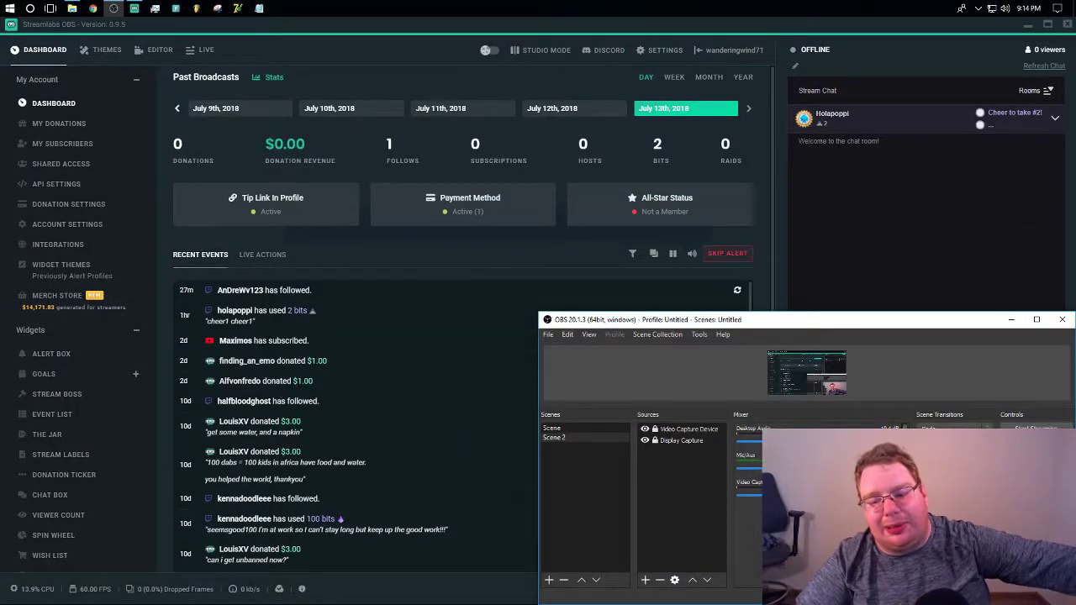